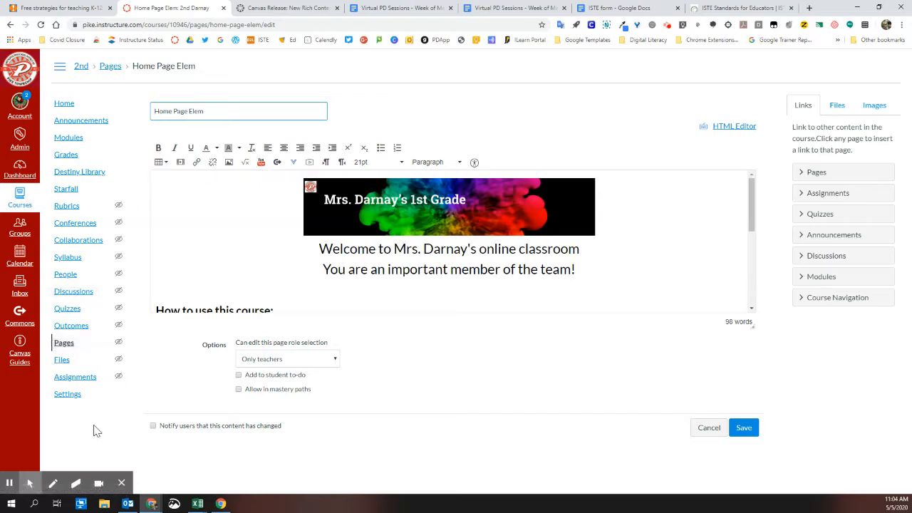
Turn on the RCE Enhancements feature option in the course settings
{"action": "left_click", "coordinate": [68, 396]}
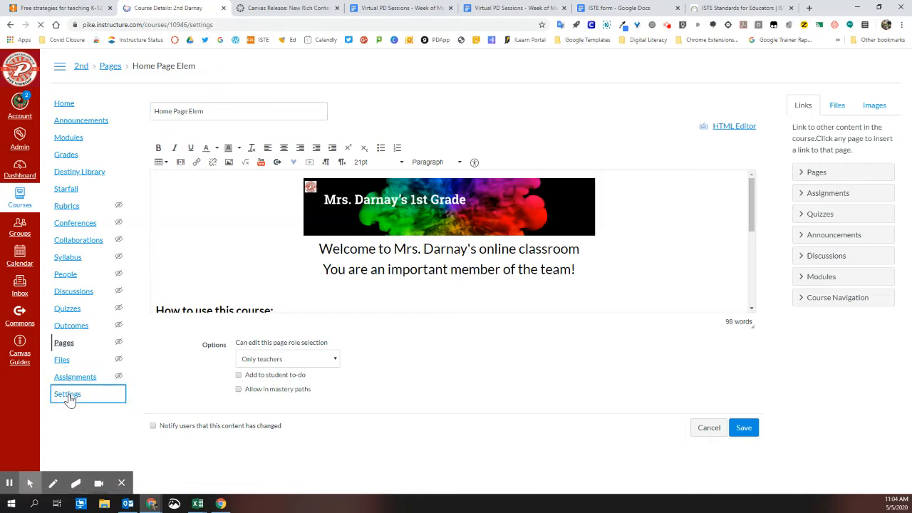
{"action": "left_click", "coordinate": [344, 107]}
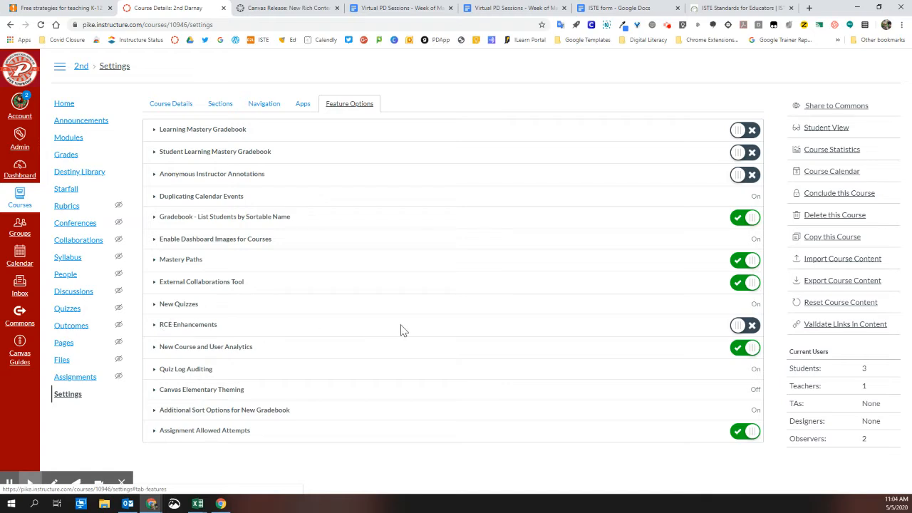
{"action": "left_click", "coordinate": [741, 330]}
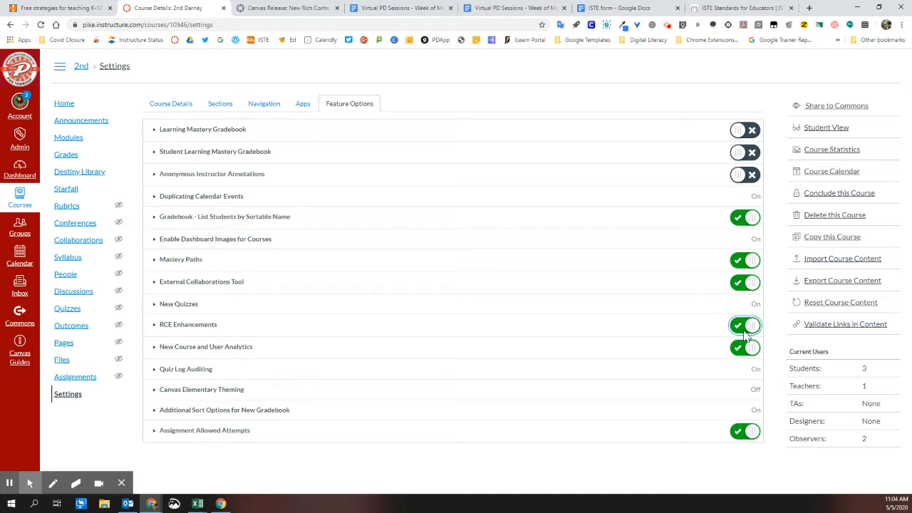
Return to the course home page and open it for editing
{"action": "left_click", "coordinate": [64, 105]}
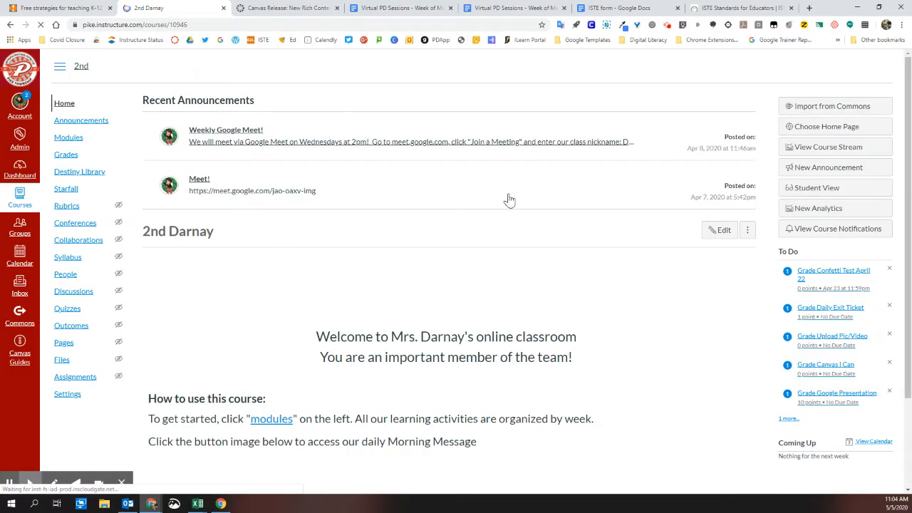
{"action": "left_click", "coordinate": [722, 232]}
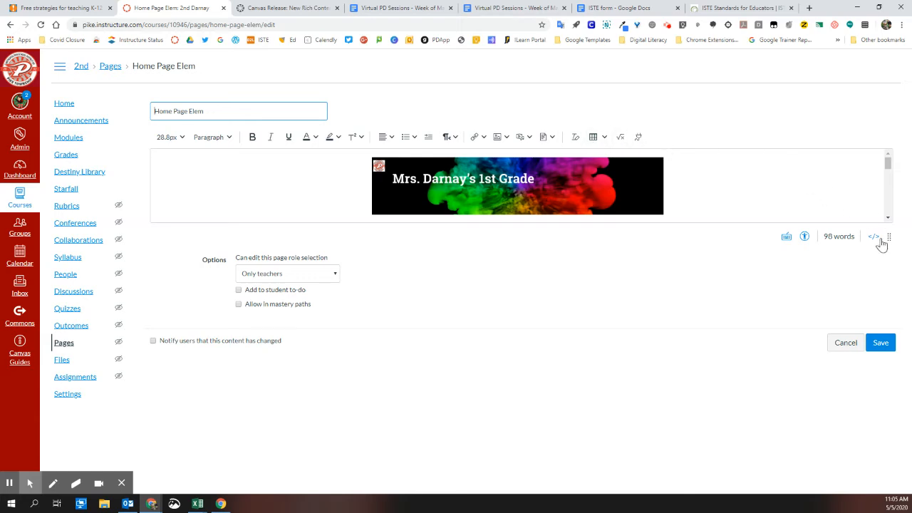
Shrink the browser window to view the editor's overflow tools, and restore it to full size
{"action": "left_click", "coordinate": [881, 7]}
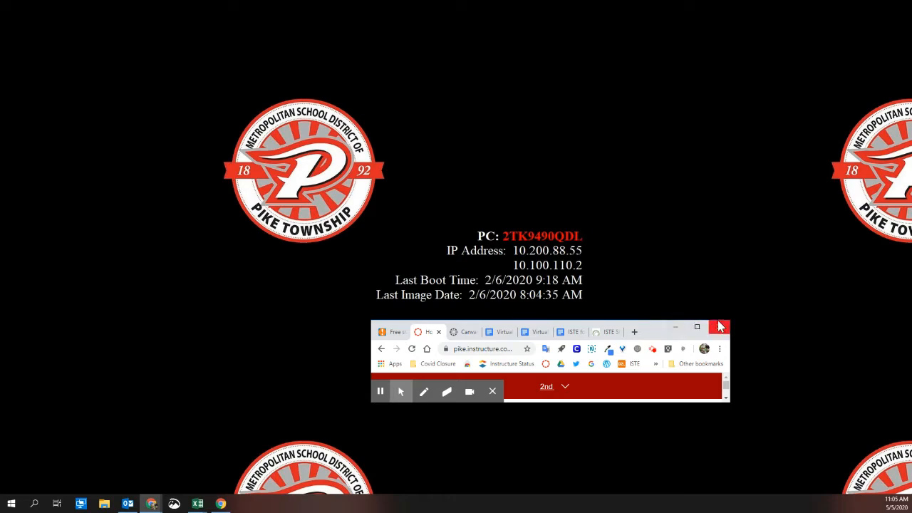
{"action": "left_click_drag", "start_coordinate": [706, 321], "coordinate": [619, 20]}
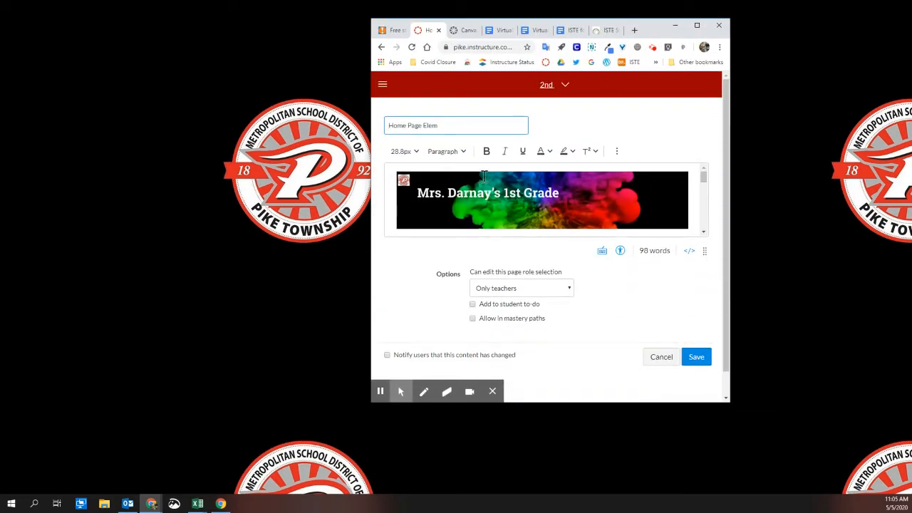
{"action": "left_click", "coordinate": [618, 155]}
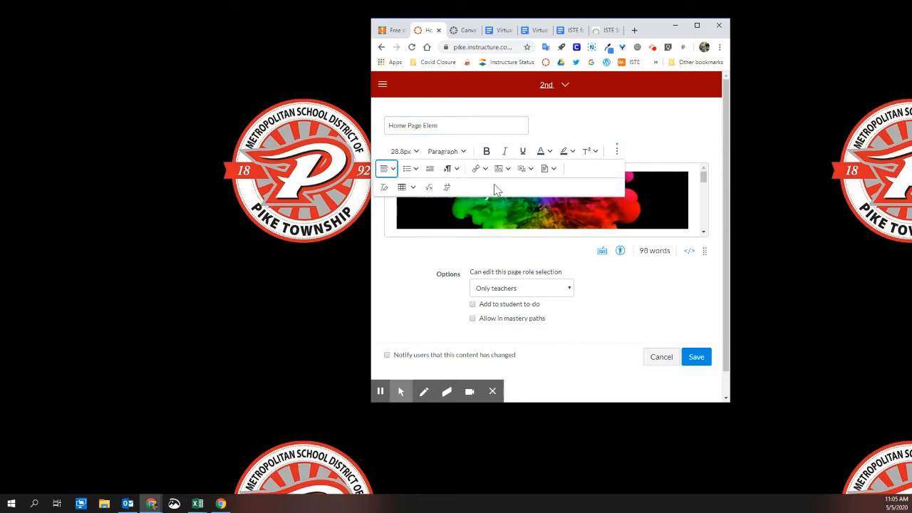
{"action": "left_click", "coordinate": [697, 25]}
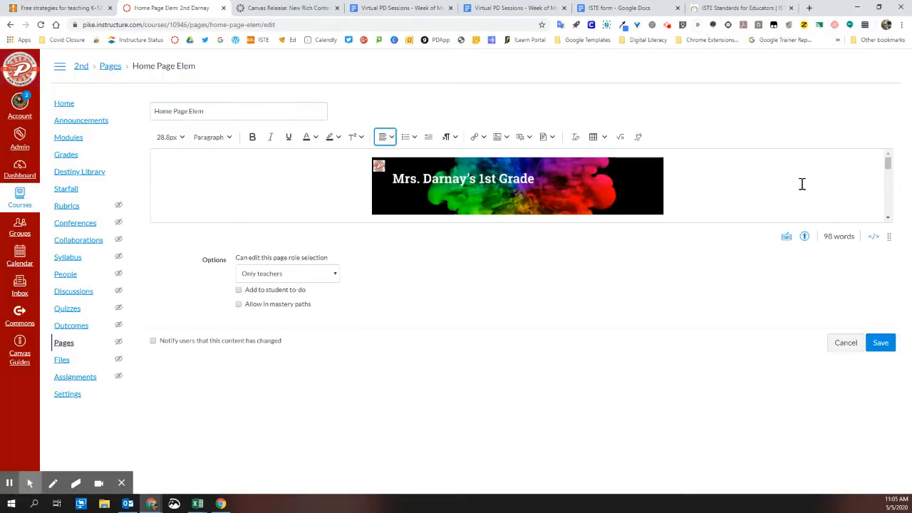
Enlarge the rich content editor's text area vertically to show more of the home page
{"action": "left_click", "coordinate": [720, 183]}
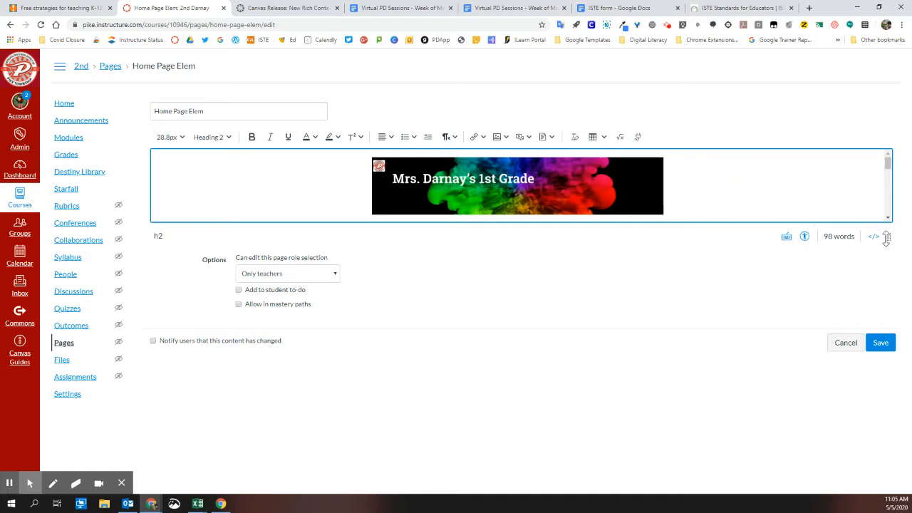
{"action": "left_click_drag", "start_coordinate": [889, 240], "coordinate": [851, 410]}
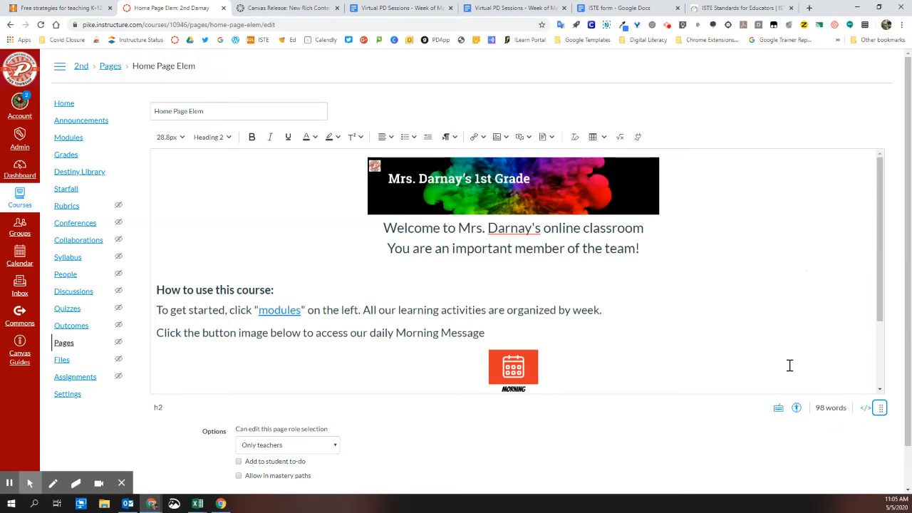
Examine the font size choices and the paragraph style choices for the welcome heading under the banner
{"action": "left_click", "coordinate": [169, 138]}
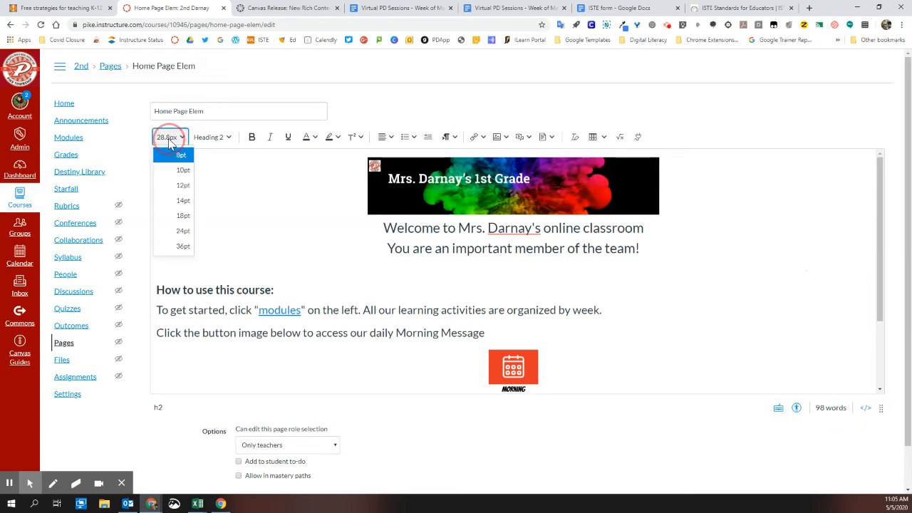
{"action": "left_click", "coordinate": [170, 139]}
{"action": "left_click", "coordinate": [210, 137]}
{"action": "left_click", "coordinate": [218, 141]}
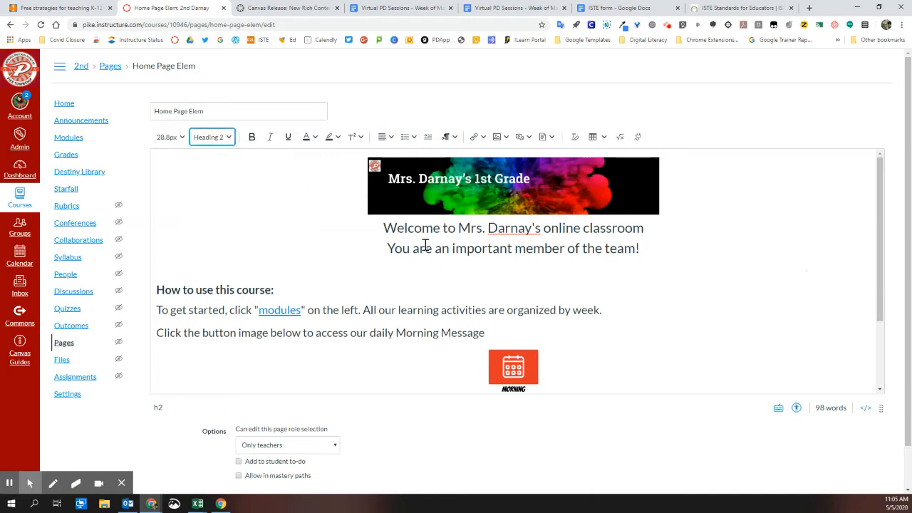
{"action": "left_click_drag", "start_coordinate": [386, 227], "coordinate": [643, 229]}
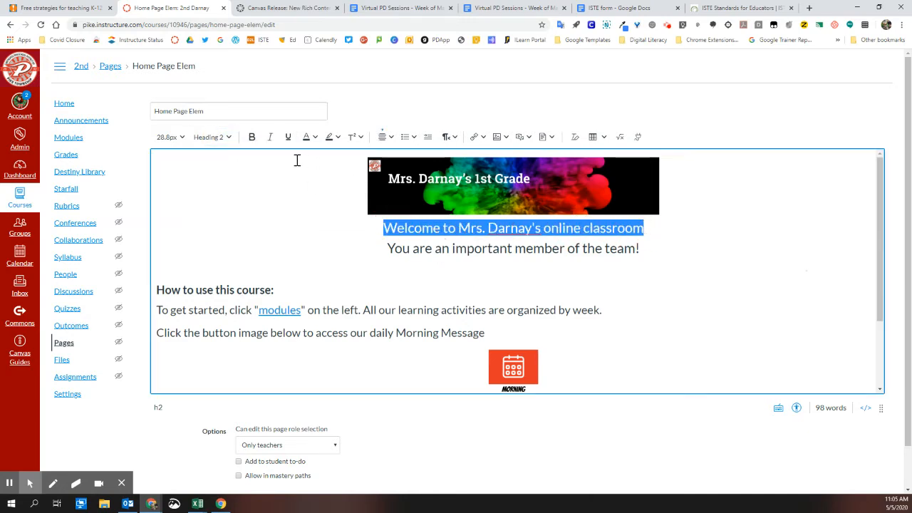
{"action": "left_click", "coordinate": [228, 141]}
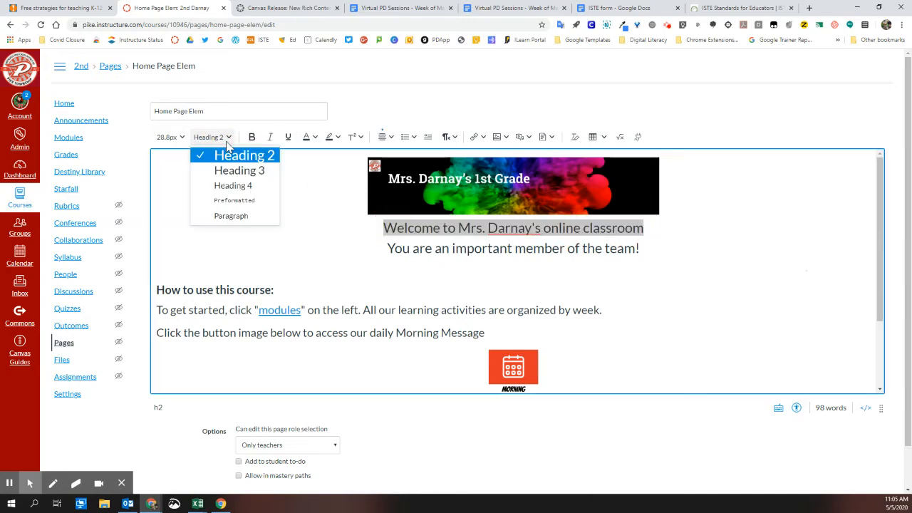
{"action": "left_click", "coordinate": [228, 142]}
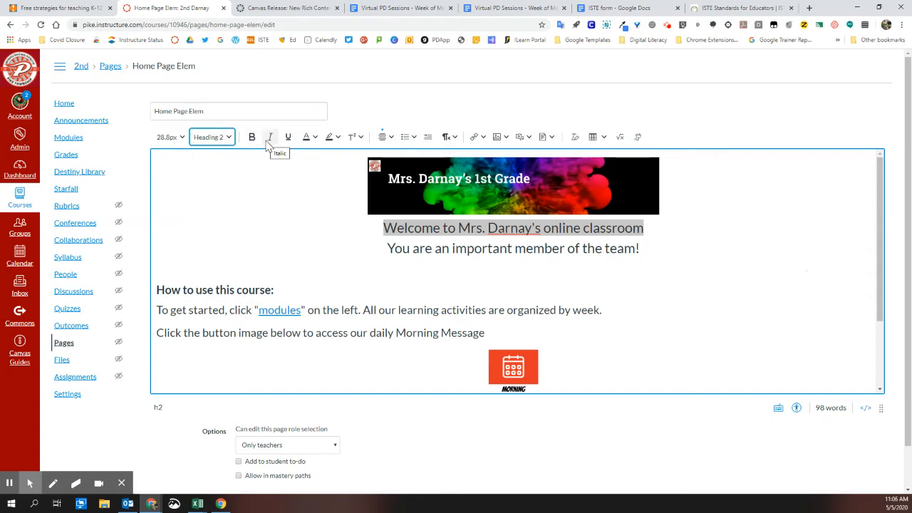
Examine the text colour, highlight, superscript/subscript, alignment and list options available for the selected welcome heading
{"action": "left_click", "coordinate": [315, 140]}
{"action": "left_click", "coordinate": [338, 138]}
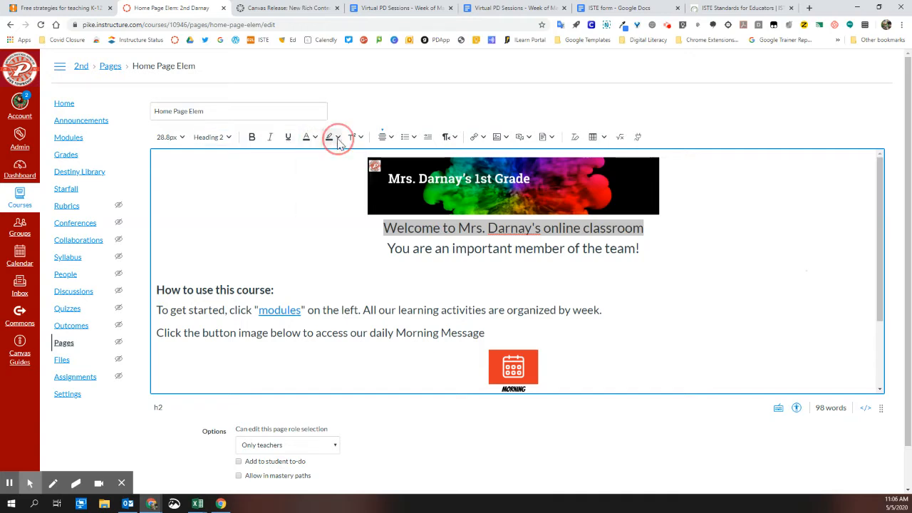
{"action": "left_click", "coordinate": [338, 139]}
{"action": "left_click", "coordinate": [360, 137]}
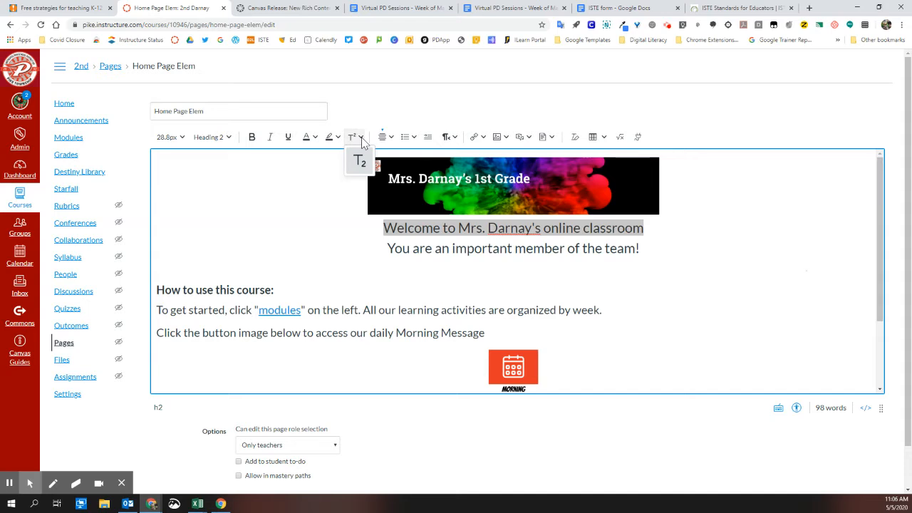
{"action": "left_click", "coordinate": [362, 139]}
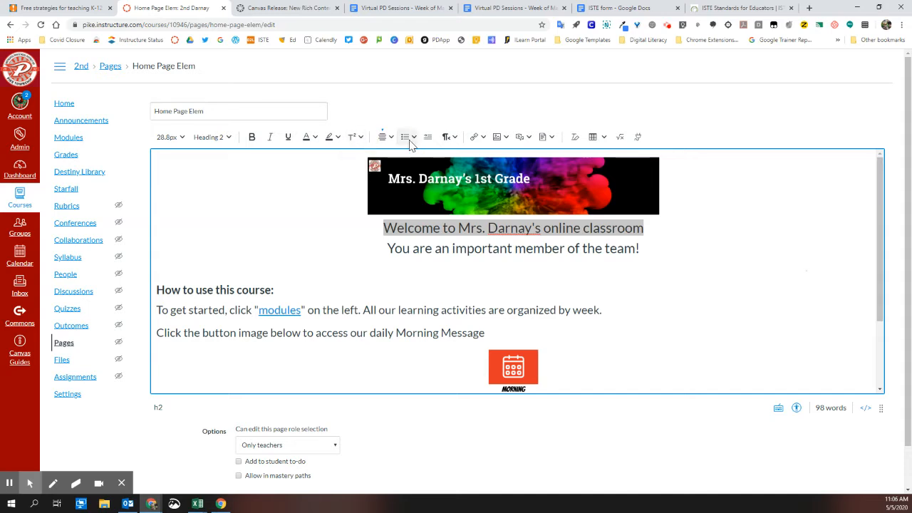
{"action": "left_click", "coordinate": [386, 139]}
{"action": "left_click", "coordinate": [408, 138]}
{"action": "left_click", "coordinate": [411, 142]}
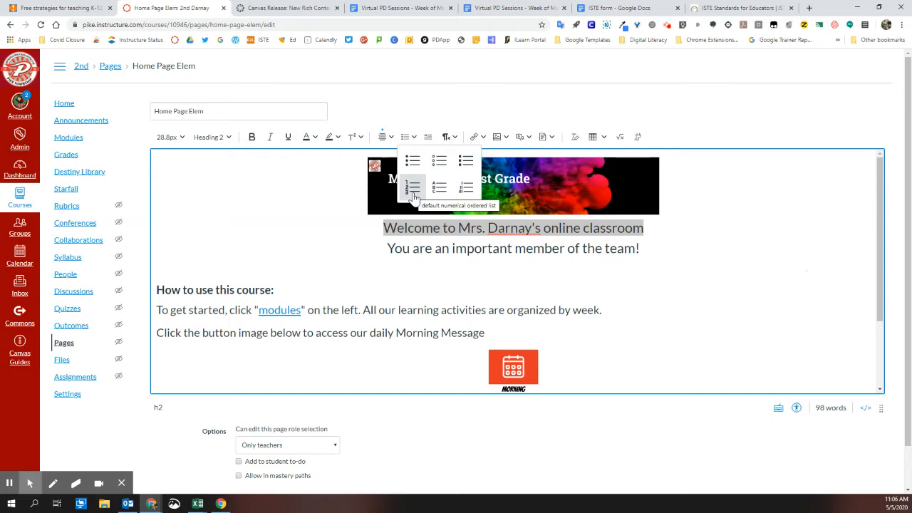
Indent the welcome heading by two levels and outdent it by two levels again
{"action": "left_click", "coordinate": [429, 137]}
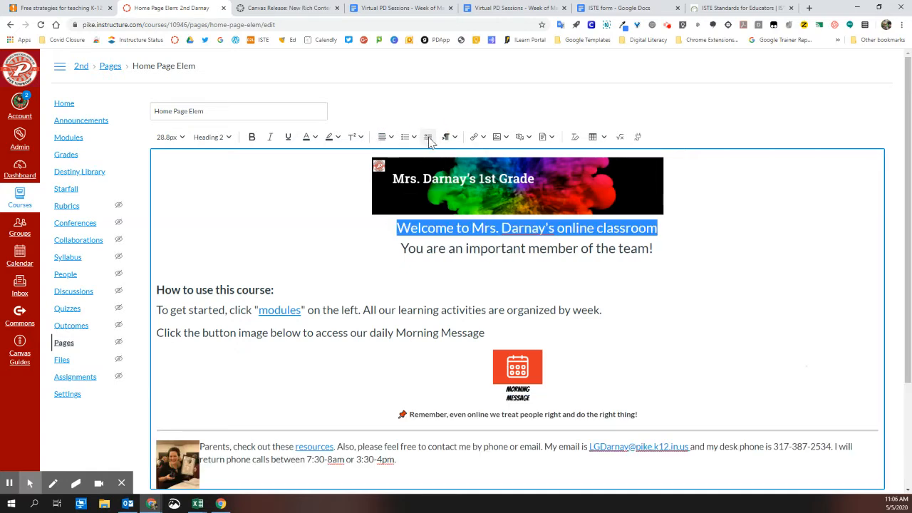
{"action": "left_click", "coordinate": [428, 138]}
{"action": "left_click", "coordinate": [437, 138]}
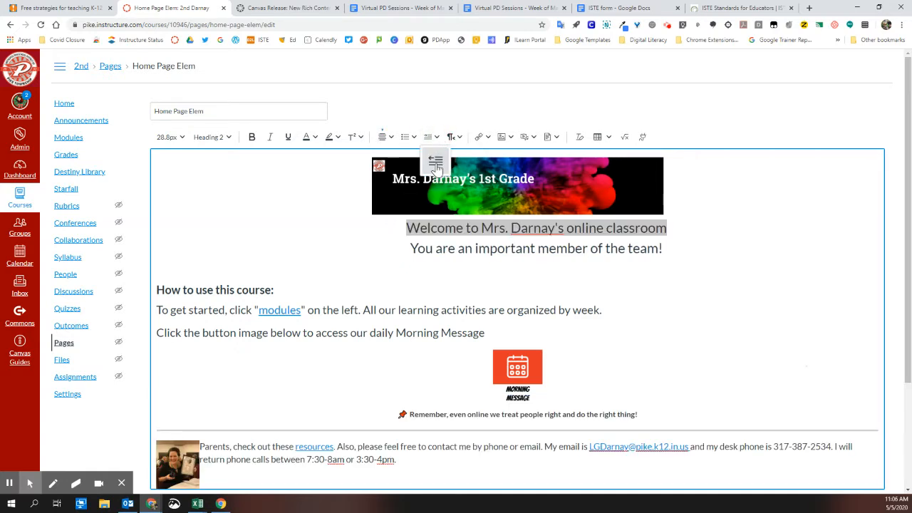
{"action": "left_click", "coordinate": [435, 161]}
{"action": "left_click", "coordinate": [437, 137]}
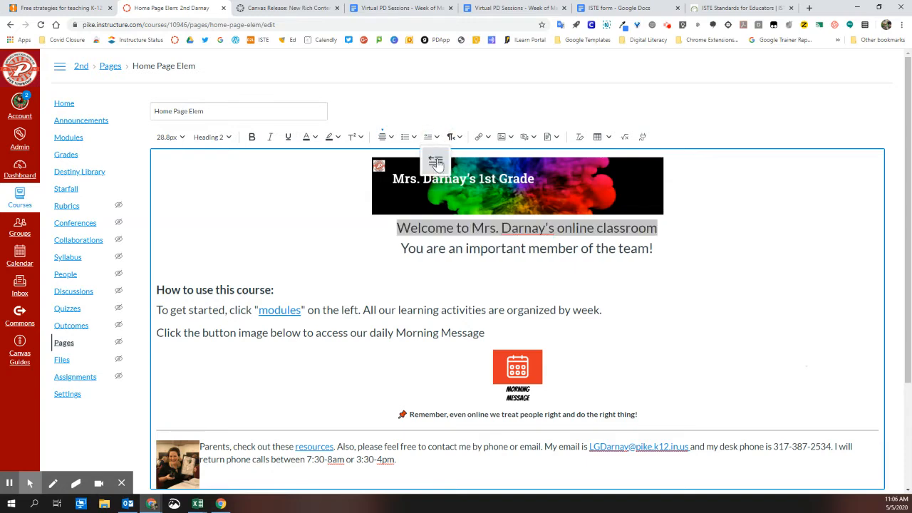
{"action": "left_click", "coordinate": [437, 164]}
View the text direction options and browse the course links for pages, assignments and course navigation
{"action": "left_click", "coordinate": [456, 137]}
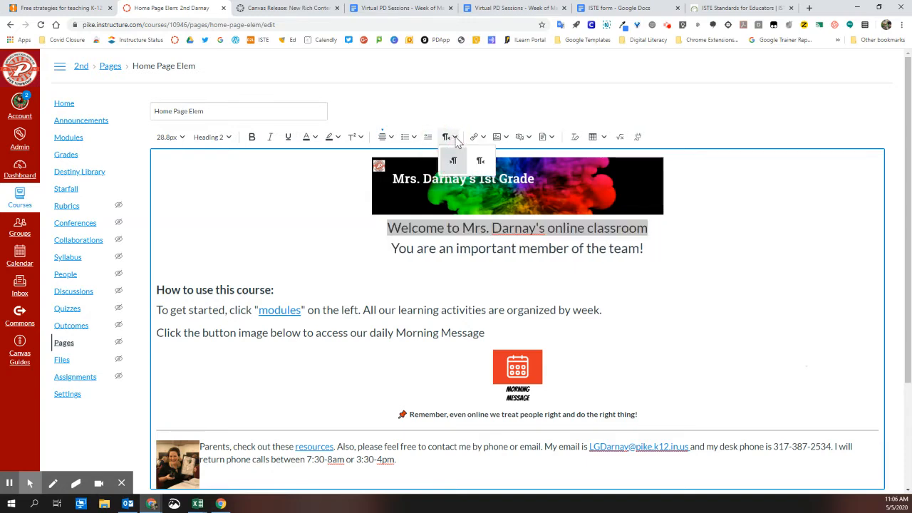
{"action": "left_click", "coordinate": [456, 139]}
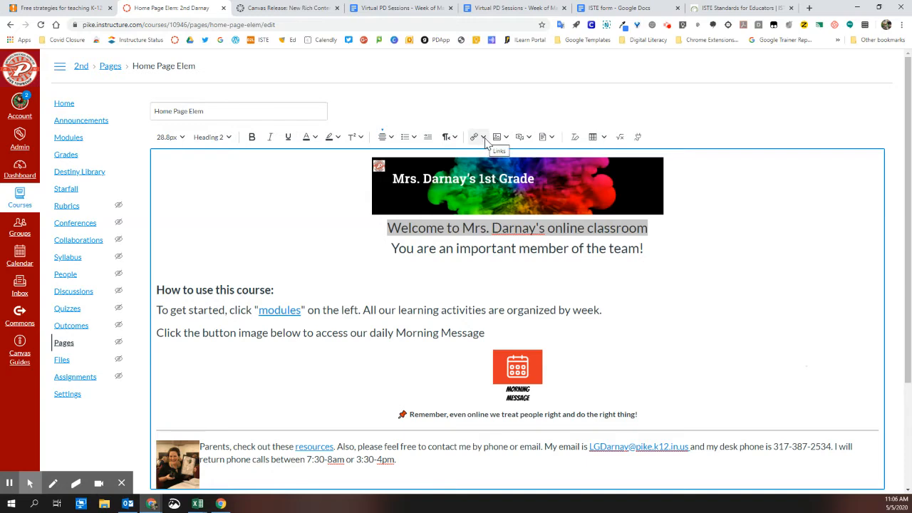
{"action": "left_click", "coordinate": [484, 137]}
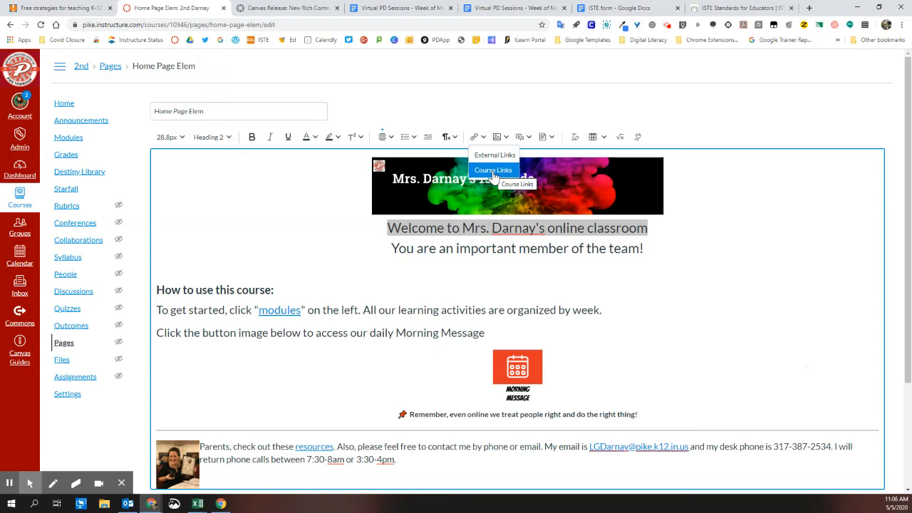
{"action": "left_click", "coordinate": [493, 171]}
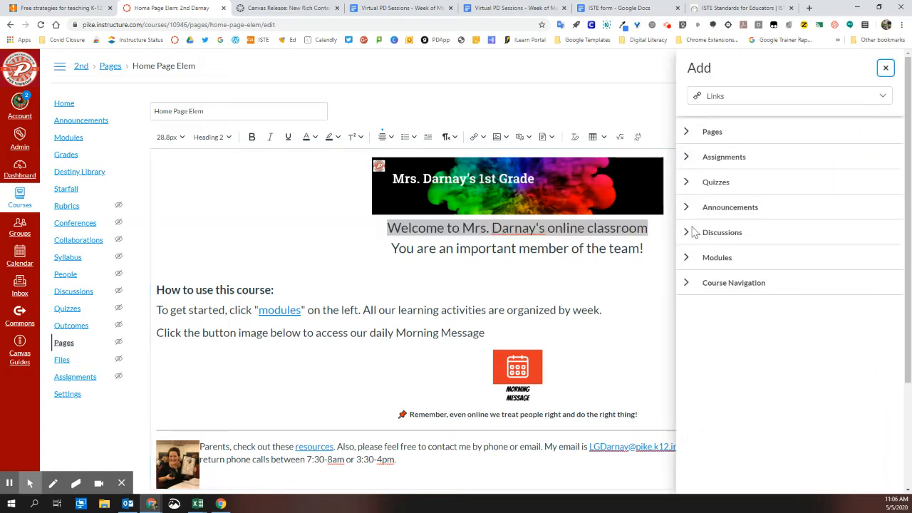
{"action": "left_click", "coordinate": [686, 133]}
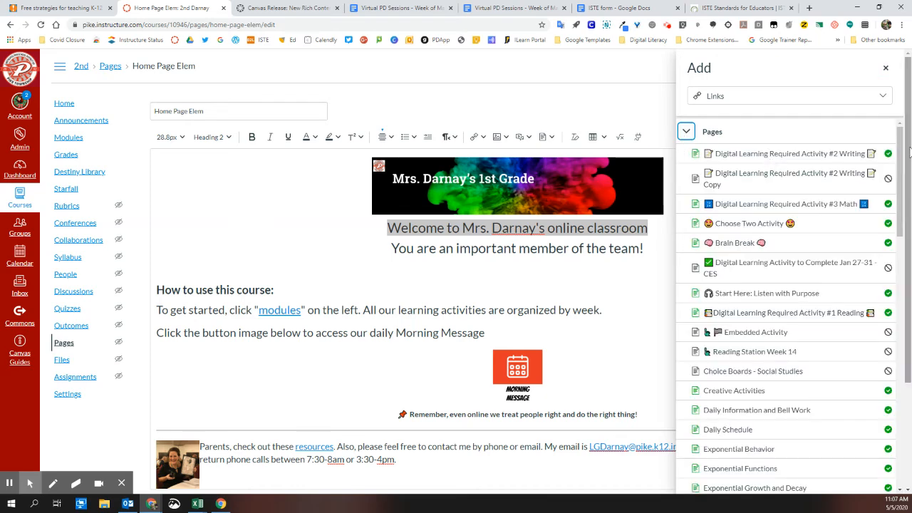
{"action": "left_click_drag", "start_coordinate": [901, 152], "coordinate": [902, 420]}
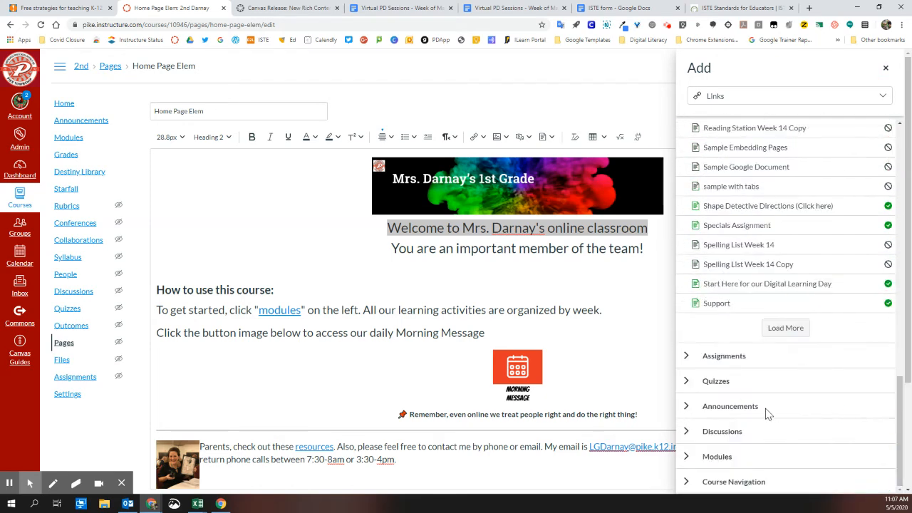
{"action": "left_click", "coordinate": [686, 355]}
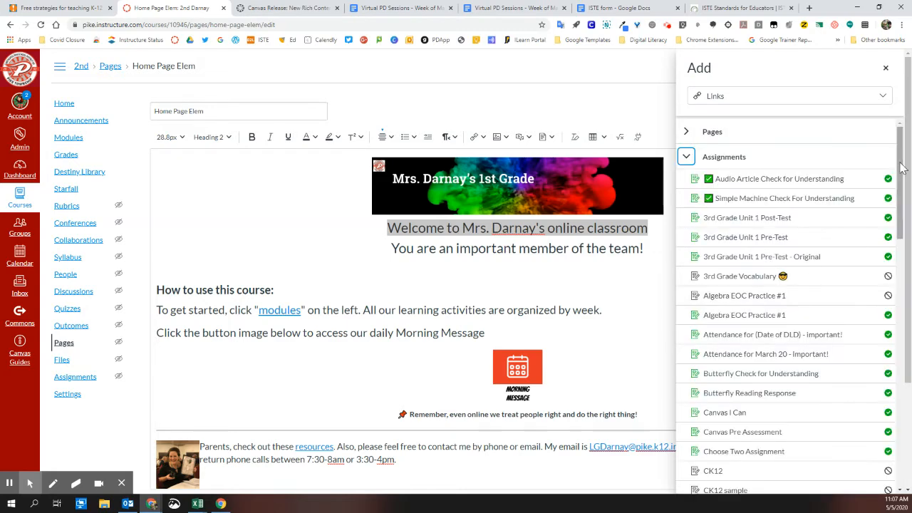
{"action": "left_click_drag", "start_coordinate": [902, 166], "coordinate": [902, 428]}
{"action": "left_click", "coordinate": [684, 483]}
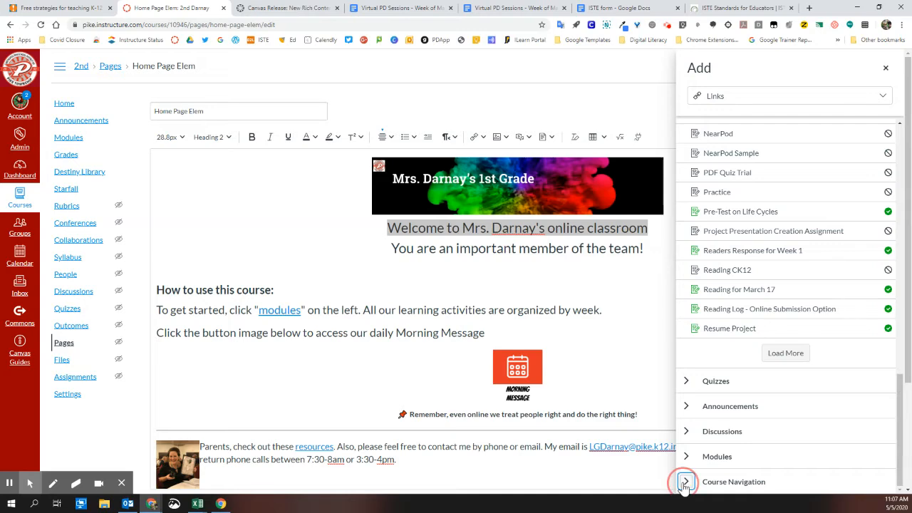
{"action": "scroll", "coordinate": [781, 297], "scroll_direction": "down", "scroll_amount": 2}
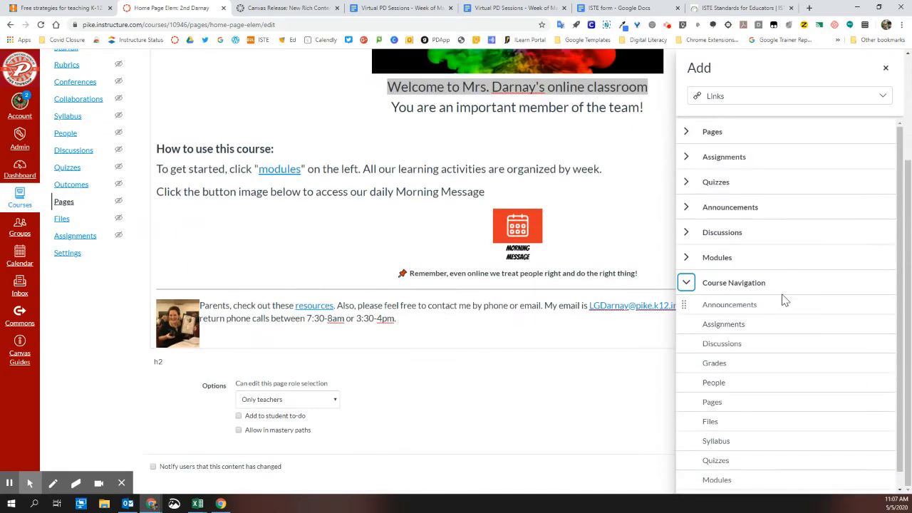
{"action": "scroll", "coordinate": [791, 456], "scroll_direction": "down", "scroll_amount": 1}
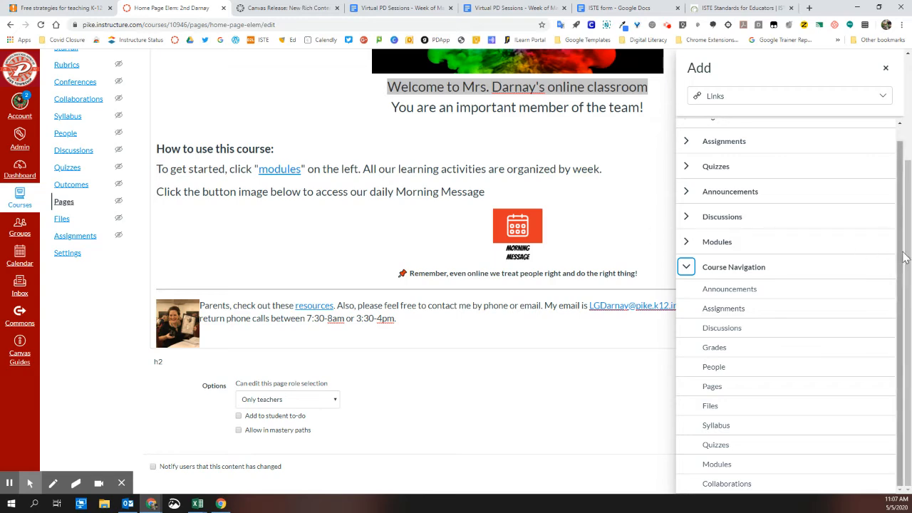
{"action": "scroll", "coordinate": [903, 249], "scroll_direction": "up", "scroll_amount": 2}
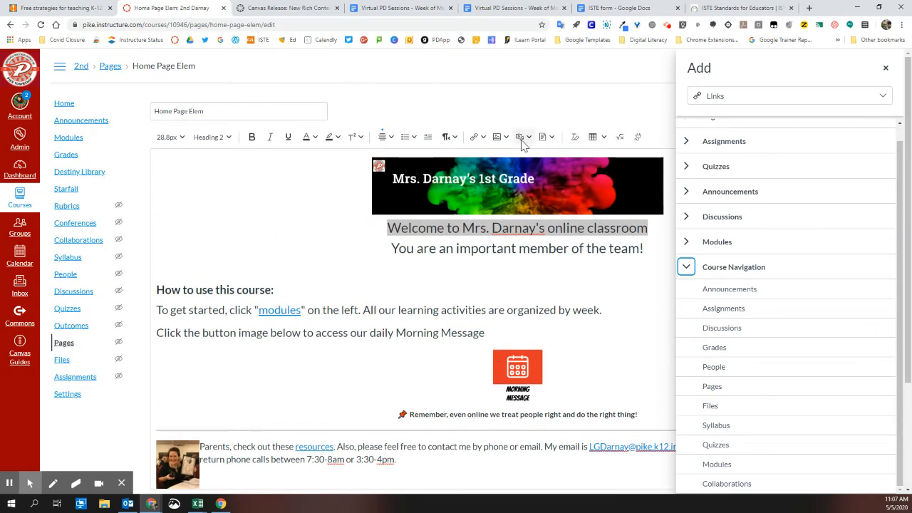
{"action": "left_click", "coordinate": [475, 137]}
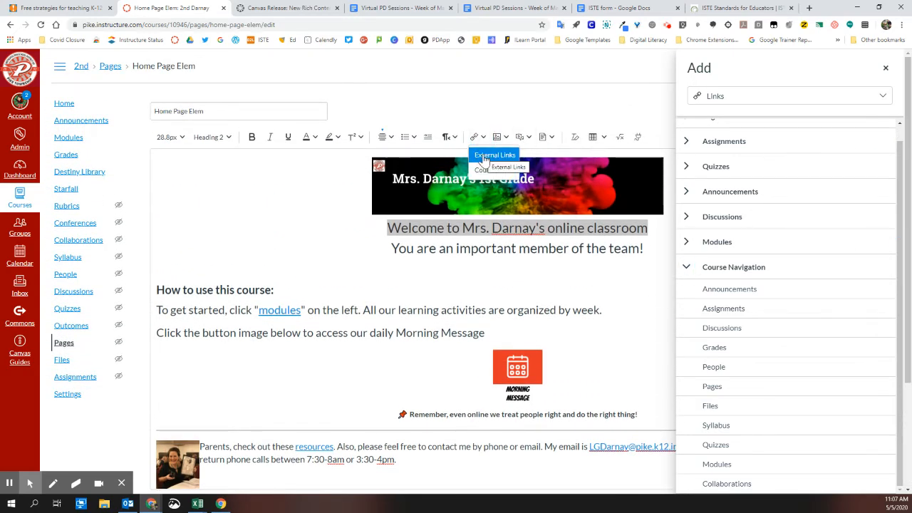
{"action": "left_click", "coordinate": [483, 155]}
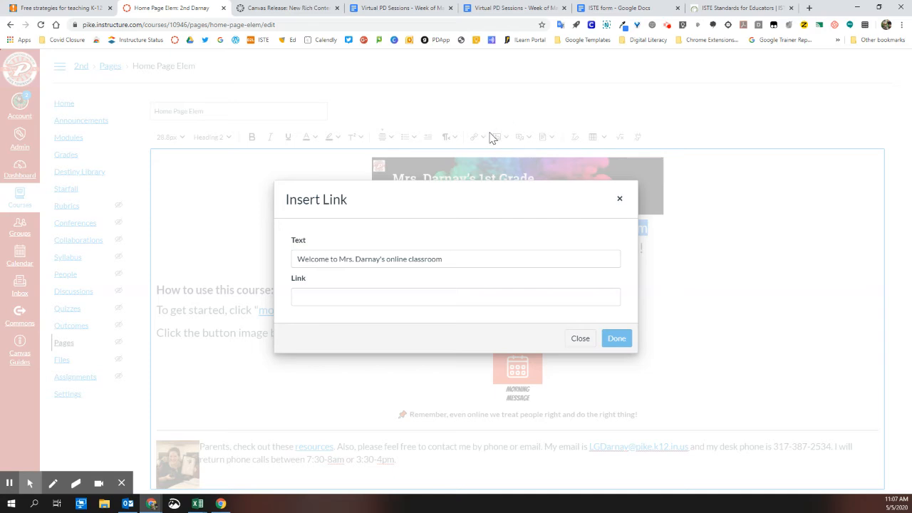
{"action": "left_click", "coordinate": [453, 297]}
{"action": "type", "text": "www.cnn.com"}
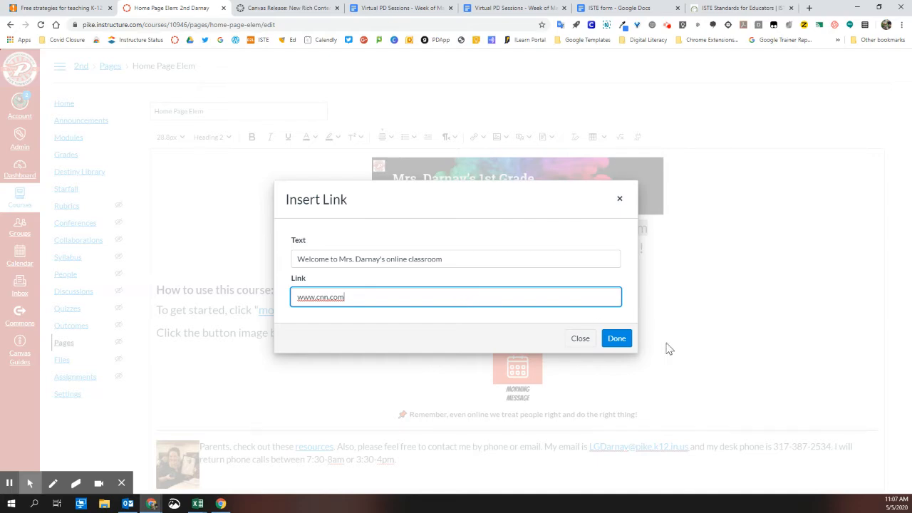
{"action": "left_click", "coordinate": [616, 340]}
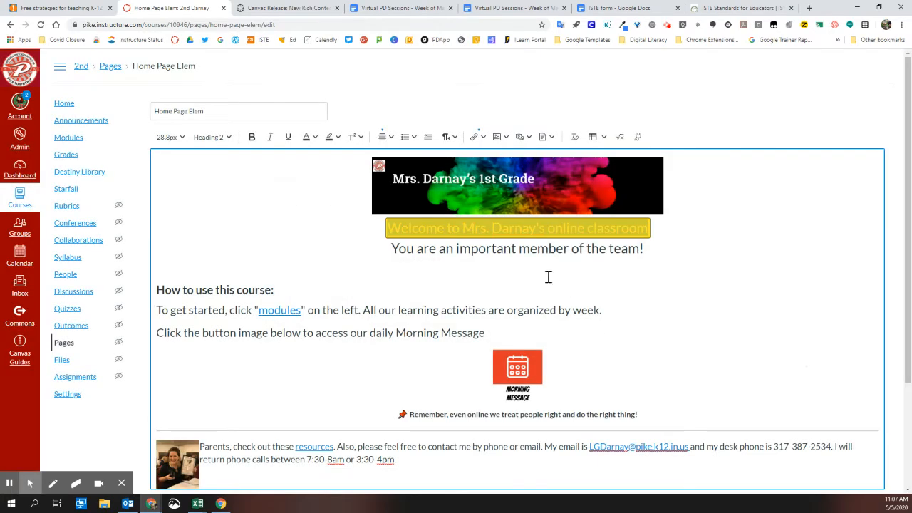
{"action": "left_click", "coordinate": [558, 248]}
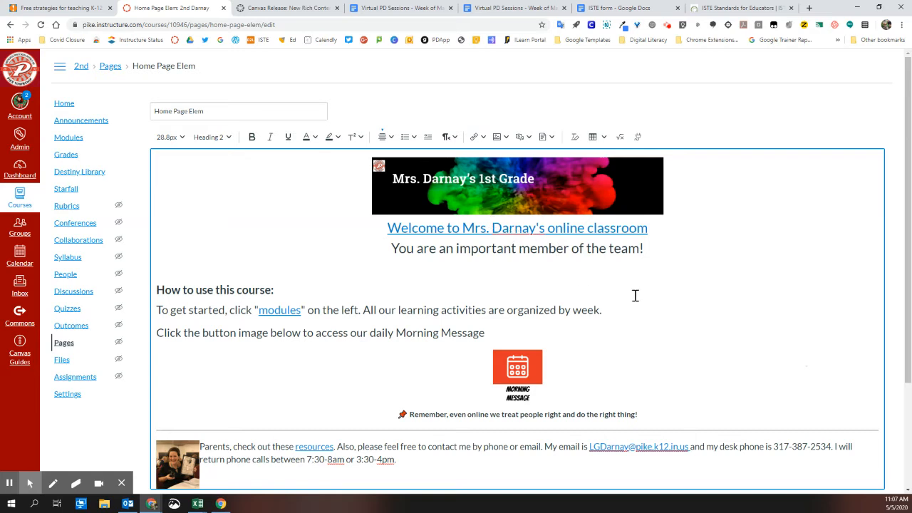
Reopen the external link dialog for the welcome heading to check its text and address without changing them
{"action": "triple_click", "coordinate": [508, 236]}
{"action": "left_click_drag", "start_coordinate": [373, 234], "coordinate": [670, 226]}
{"action": "key", "text": "ctrl+k"}
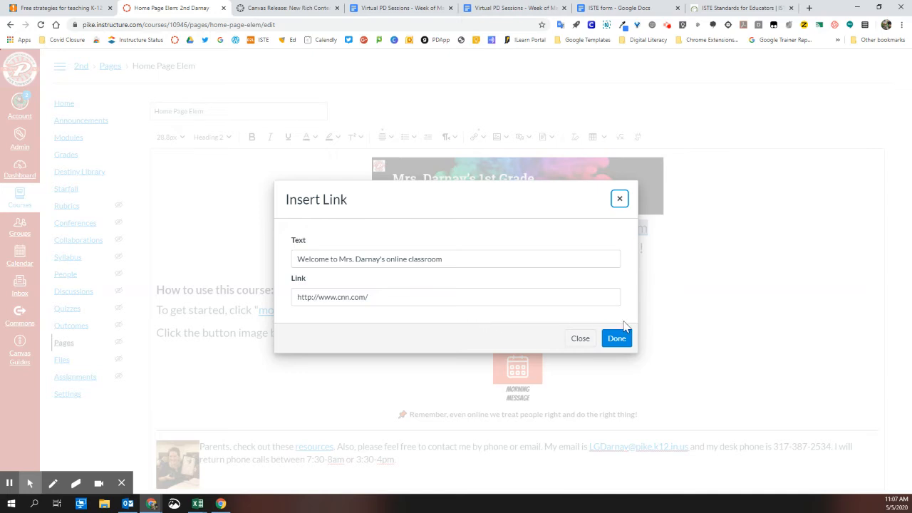
{"action": "left_click", "coordinate": [579, 338]}
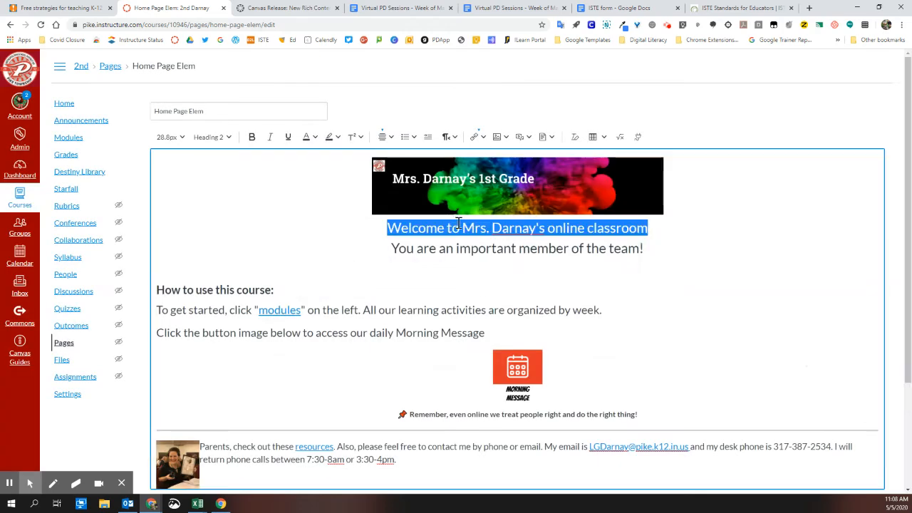
View the link options of the welcome heading and delete the letter "a" from the teacher's surname in it
{"action": "left_click", "coordinate": [475, 136]}
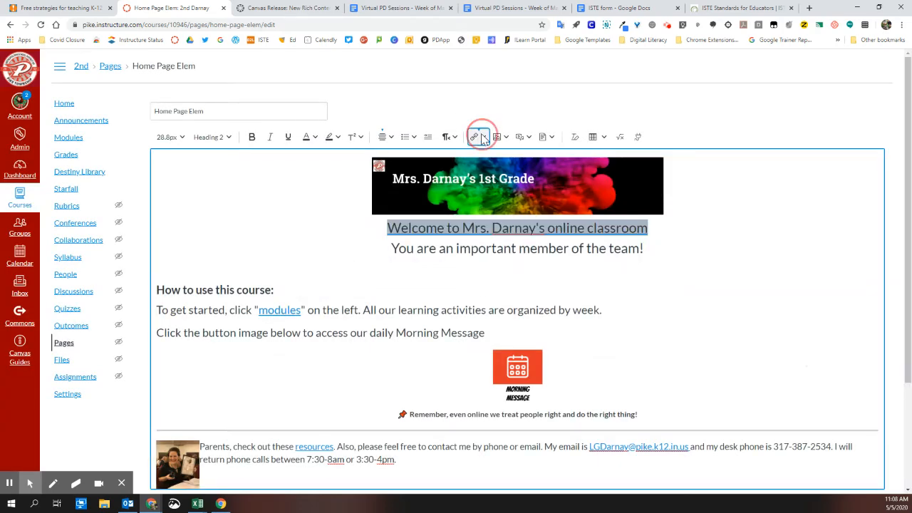
{"action": "left_click", "coordinate": [475, 136]}
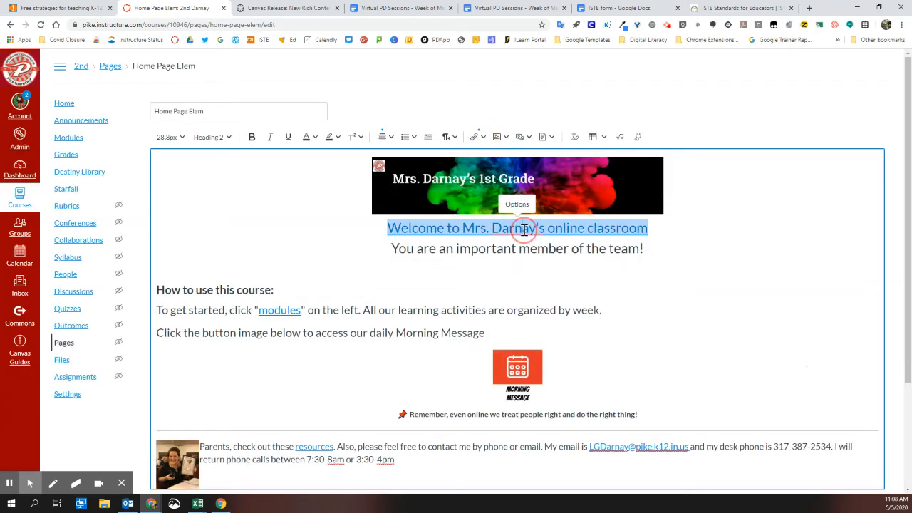
{"action": "left_click", "coordinate": [518, 205]}
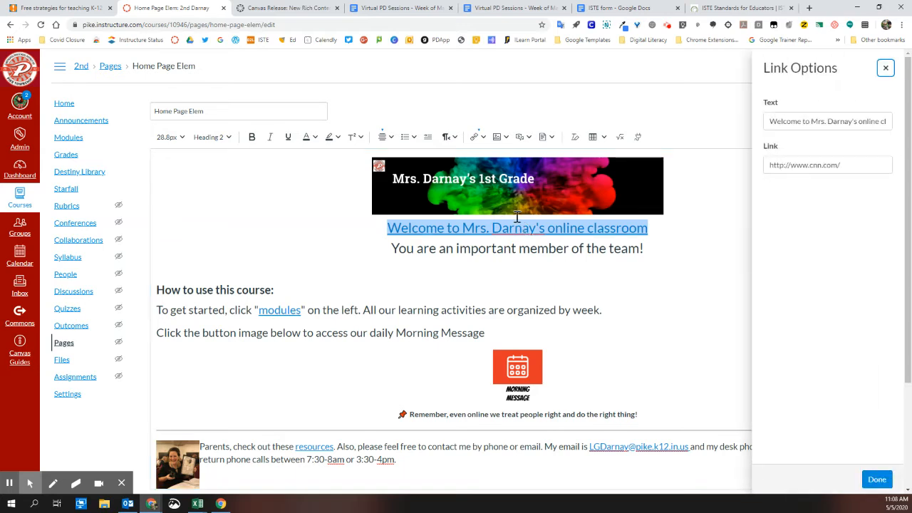
{"action": "left_click_drag", "start_coordinate": [855, 163], "coordinate": [692, 167]}
{"action": "left_click", "coordinate": [735, 185]}
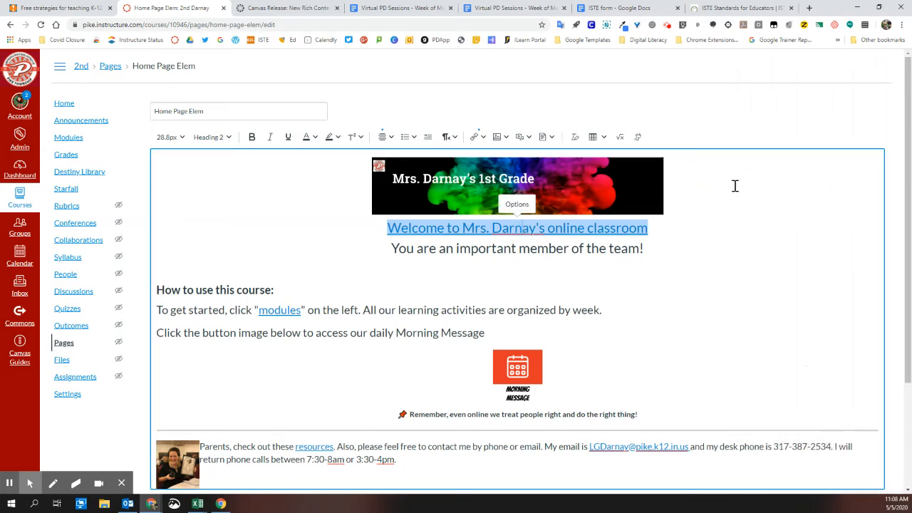
{"action": "key", "text": "Delete"}
Select the Morning Message instruction line, view the image options, and preview media recording with the HP HD Camera
{"action": "left_click_drag", "start_coordinate": [741, 324], "coordinate": [689, 269]}
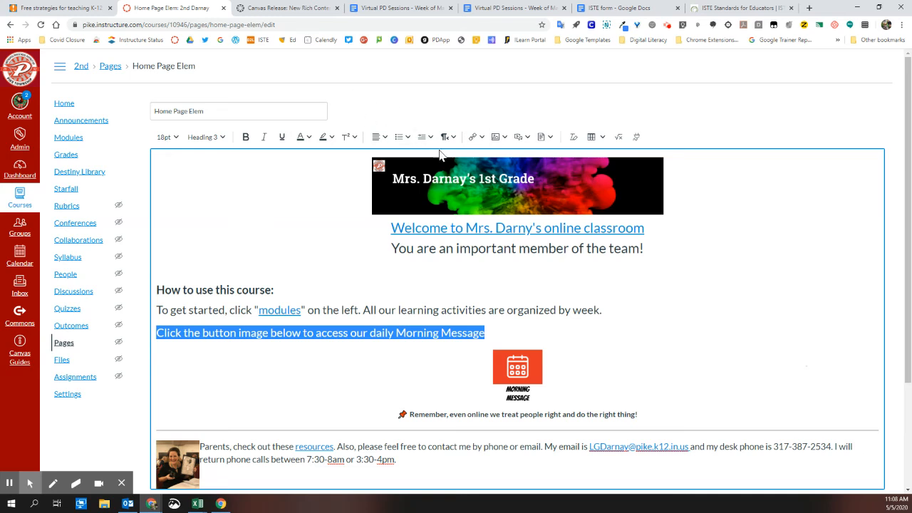
{"action": "left_click", "coordinate": [500, 140]}
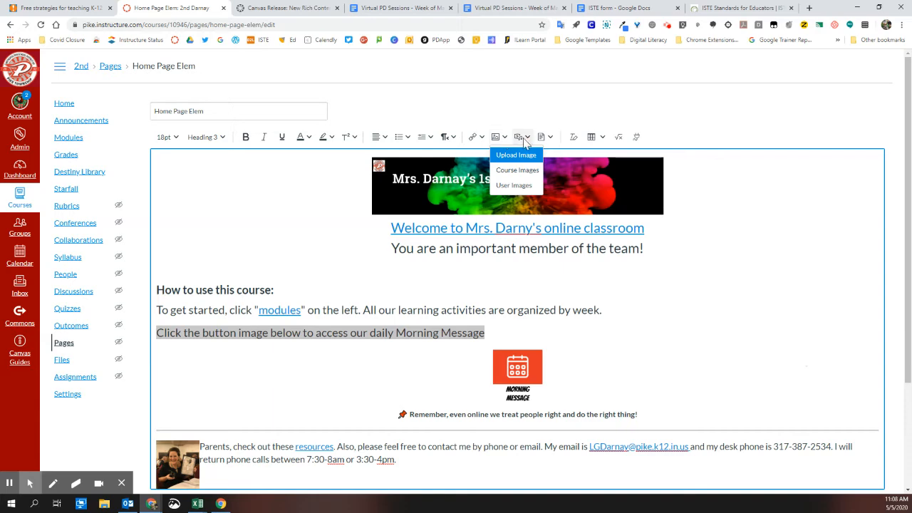
{"action": "left_click", "coordinate": [526, 140]}
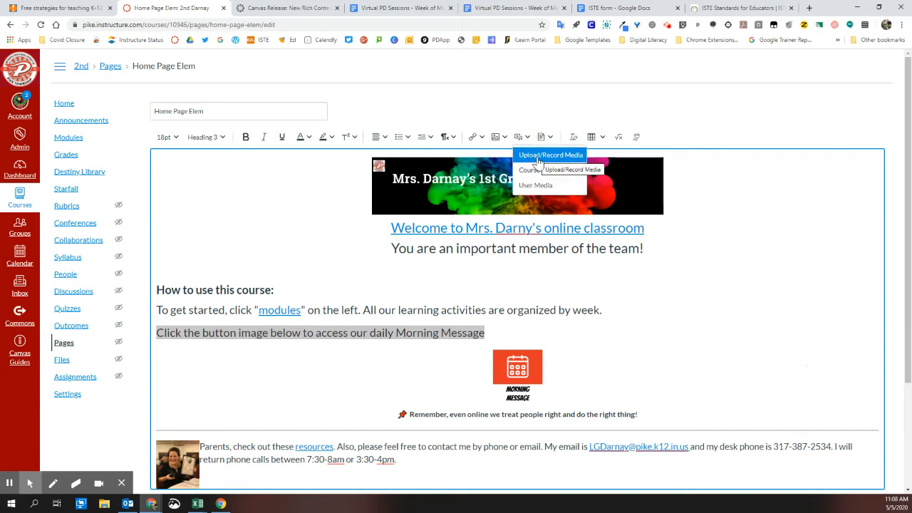
{"action": "left_click", "coordinate": [538, 163]}
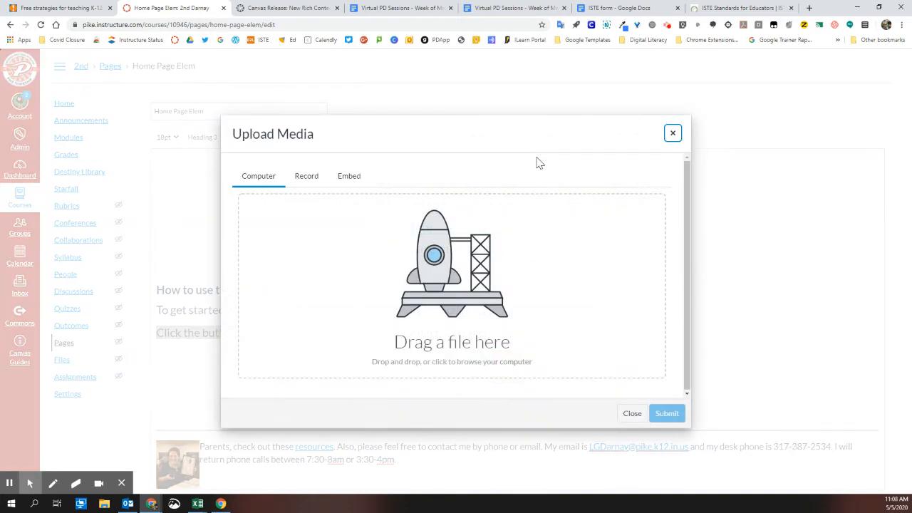
{"action": "left_click", "coordinate": [306, 177]}
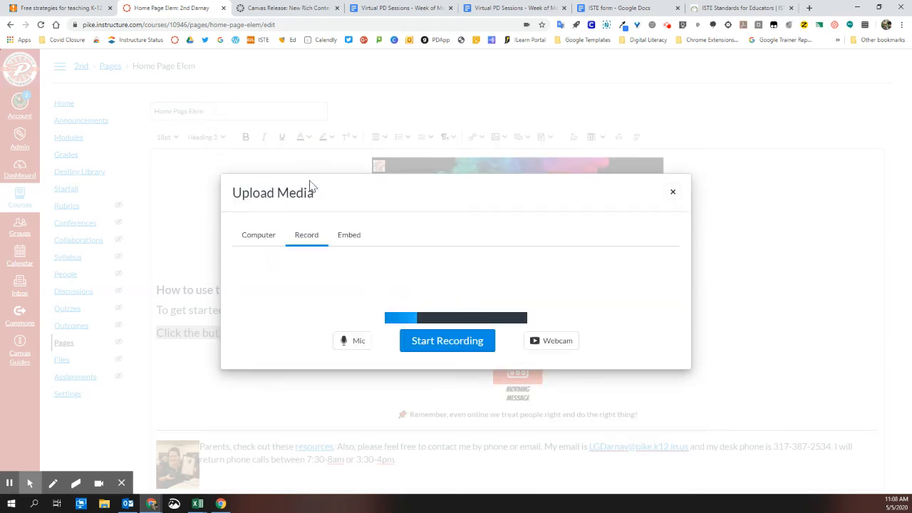
{"action": "left_click", "coordinate": [554, 343]}
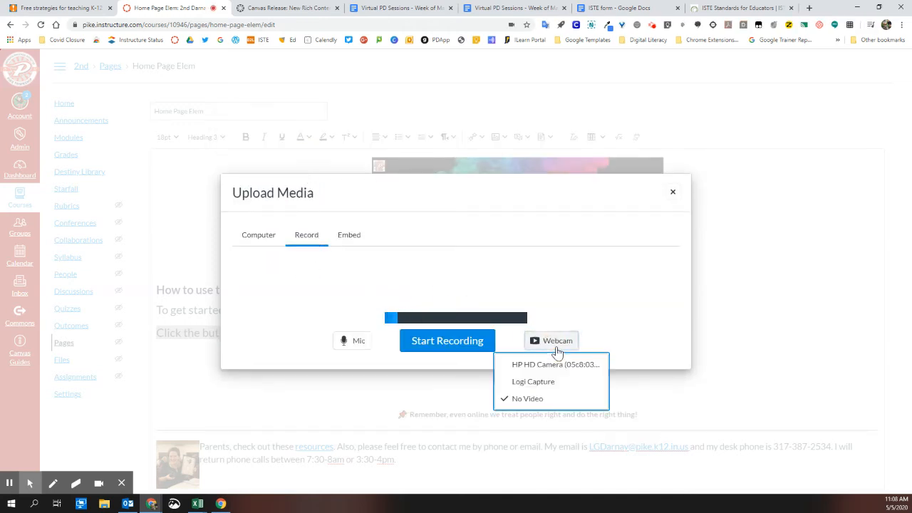
{"action": "left_click", "coordinate": [556, 364]}
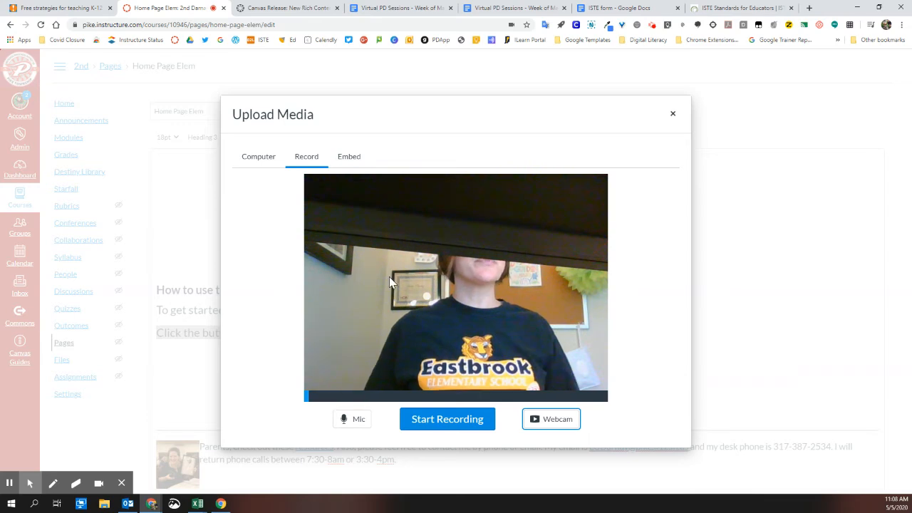
View the computer upload and embed code options for adding media, and leave without submitting anything
{"action": "left_click", "coordinate": [262, 157]}
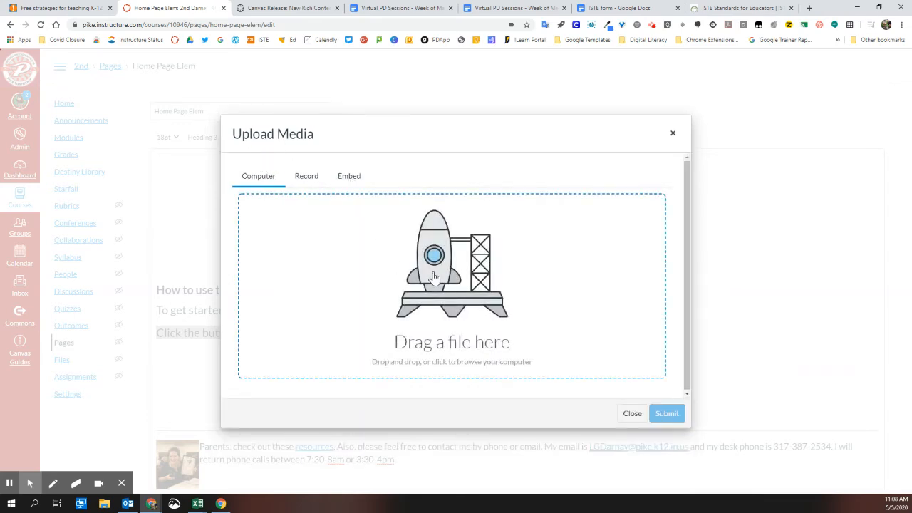
{"action": "left_click", "coordinate": [349, 177]}
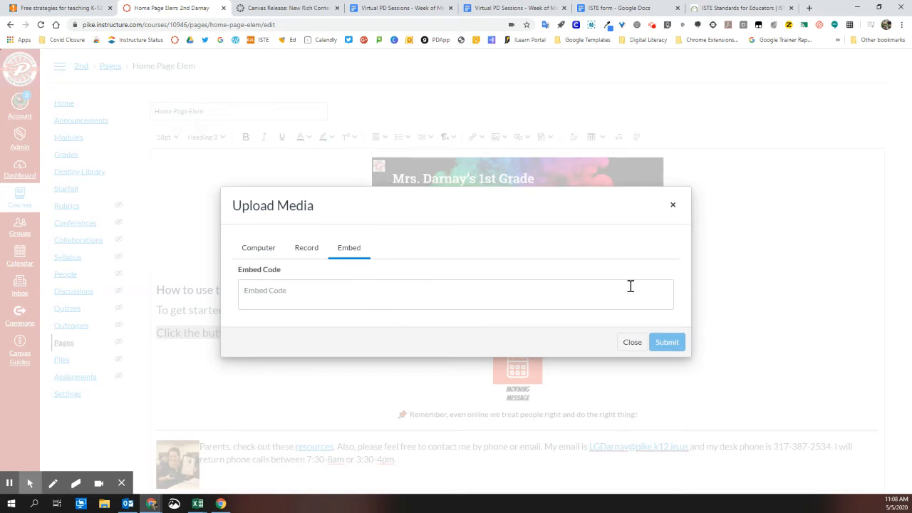
{"action": "left_click", "coordinate": [672, 208]}
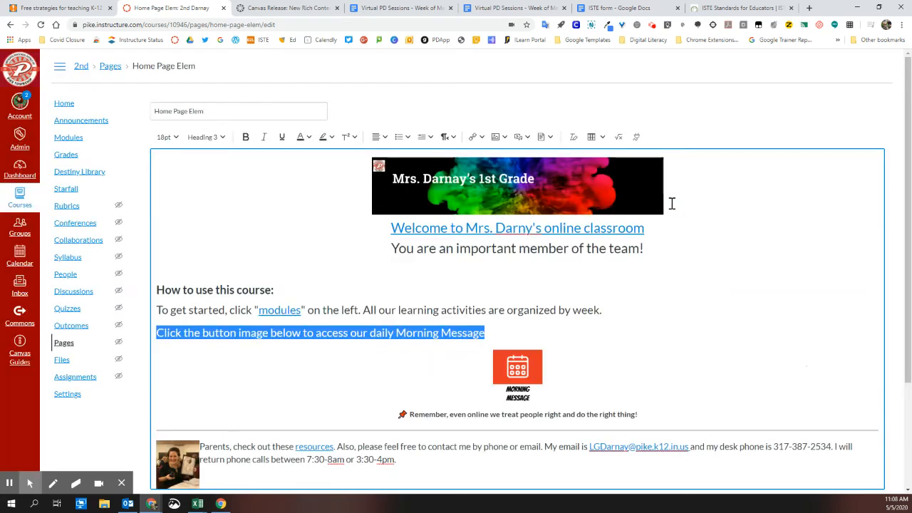
Examine the document upload window and dismiss it without adding a file
{"action": "left_click", "coordinate": [550, 139]}
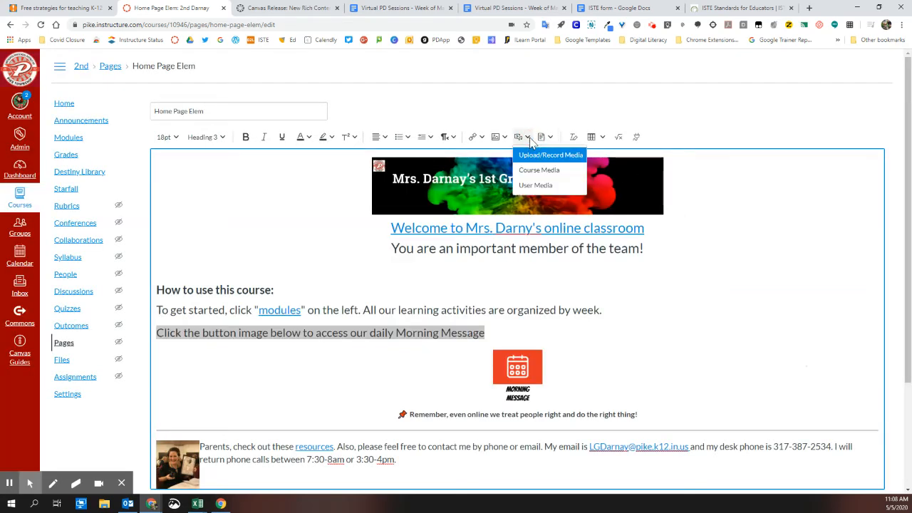
{"action": "left_click", "coordinate": [551, 139]}
{"action": "left_click", "coordinate": [551, 140]}
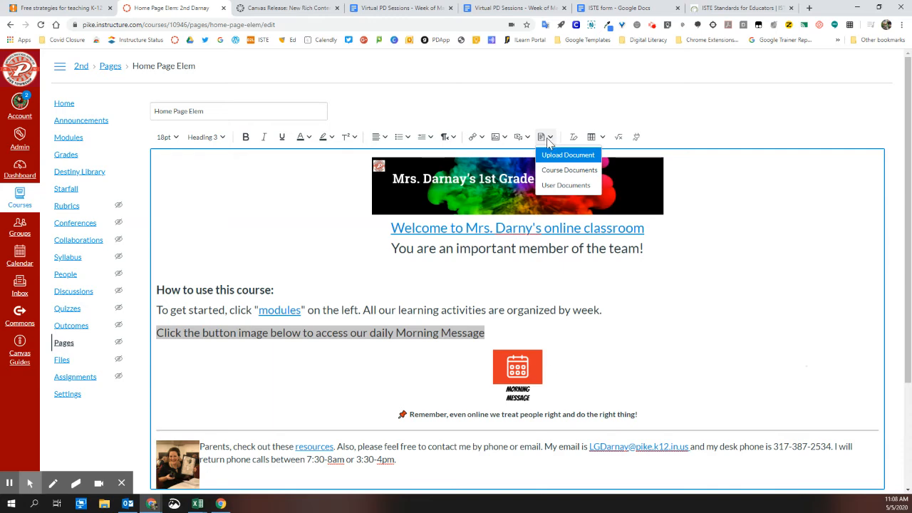
{"action": "left_click", "coordinate": [552, 156]}
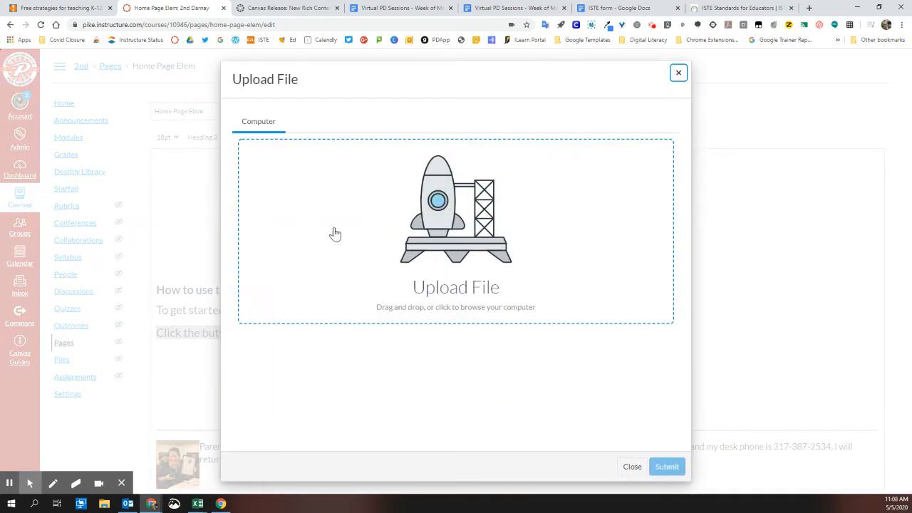
{"action": "left_click", "coordinate": [679, 73]}
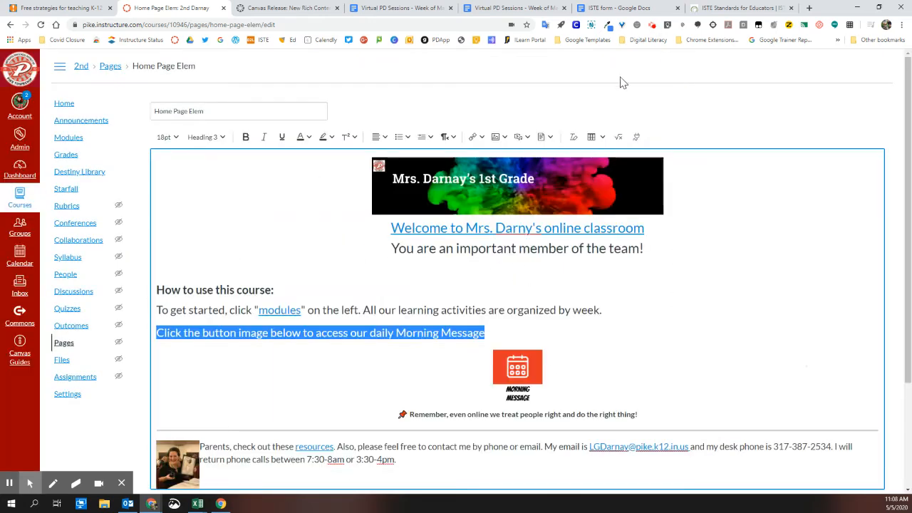
Browse the course documents and the user documents available for insertion, without inserting any
{"action": "left_click", "coordinate": [550, 137]}
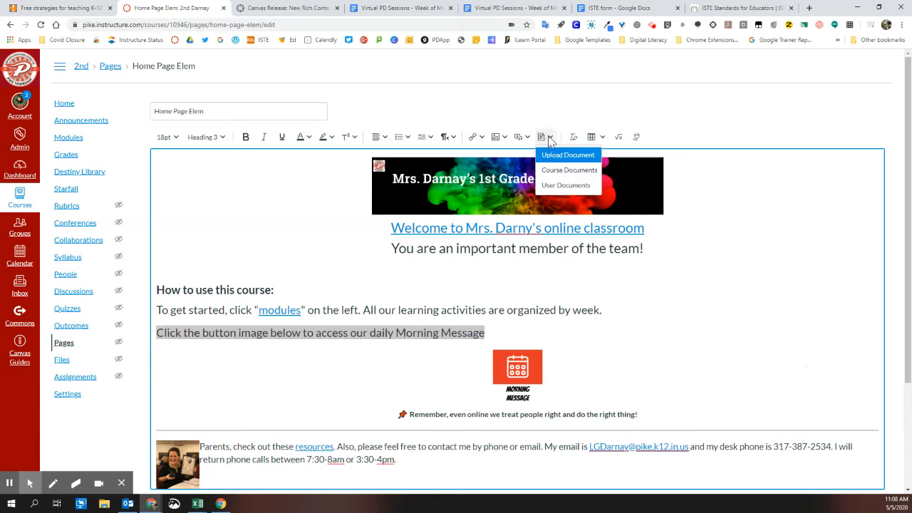
{"action": "left_click", "coordinate": [557, 170]}
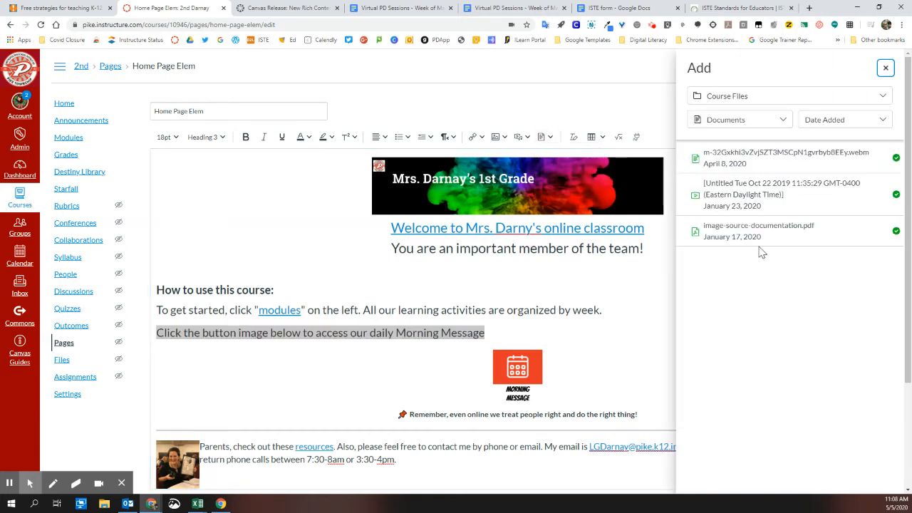
{"action": "left_click", "coordinate": [546, 137]}
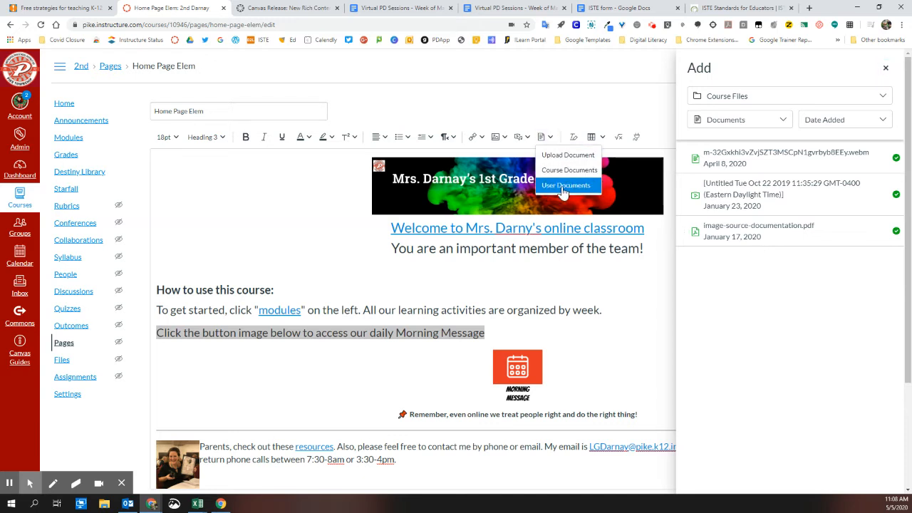
{"action": "left_click", "coordinate": [568, 187]}
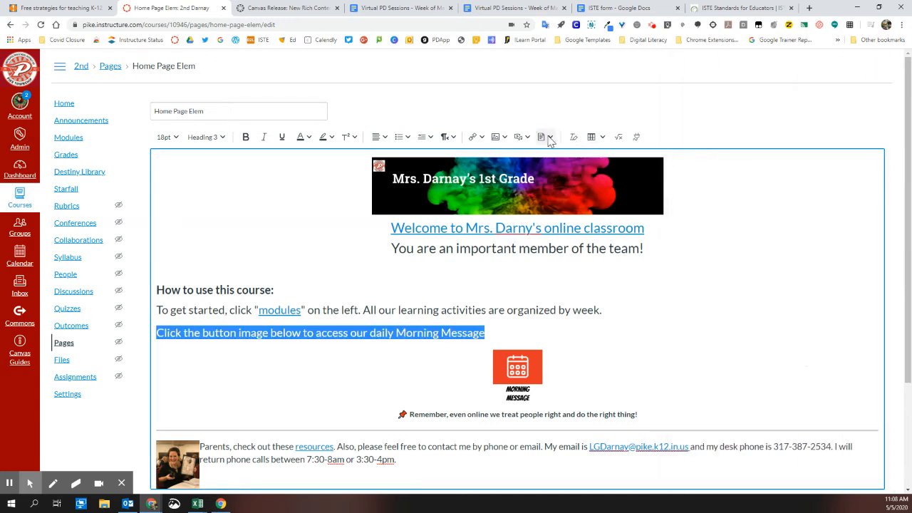
{"action": "left_click", "coordinate": [550, 139]}
{"action": "left_click", "coordinate": [557, 185]}
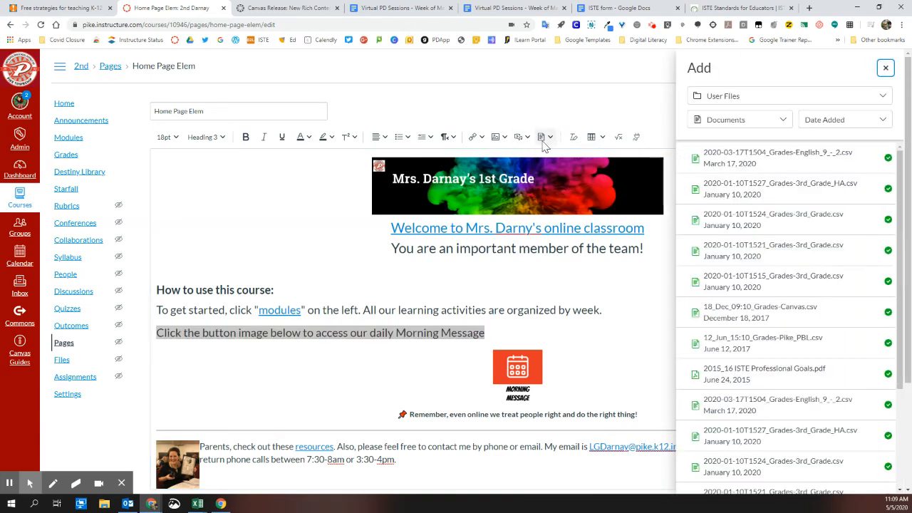
{"action": "left_click", "coordinate": [886, 68]}
Clear the formatting of the selected line about accessing the daily Morning Message
{"action": "left_click", "coordinate": [573, 139]}
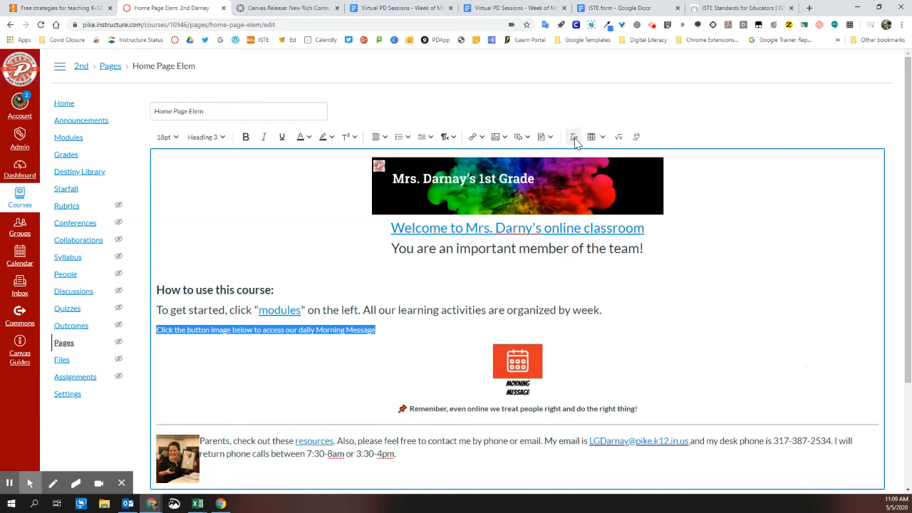
Select the welcome heading and examine the options for tables, cells, rows and columns without inserting a table
{"action": "left_click_drag", "start_coordinate": [366, 231], "coordinate": [686, 230]}
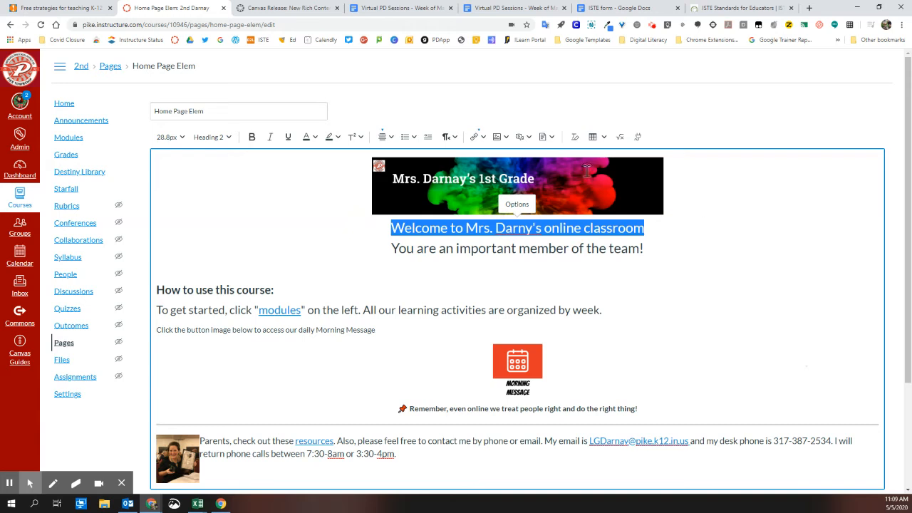
{"action": "left_click", "coordinate": [603, 137]}
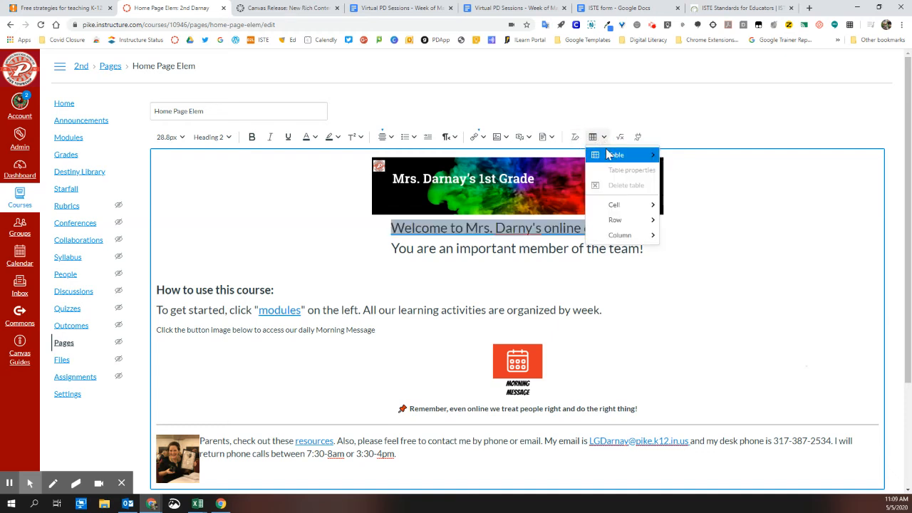
{"action": "mouse_move", "coordinate": [617, 227]}
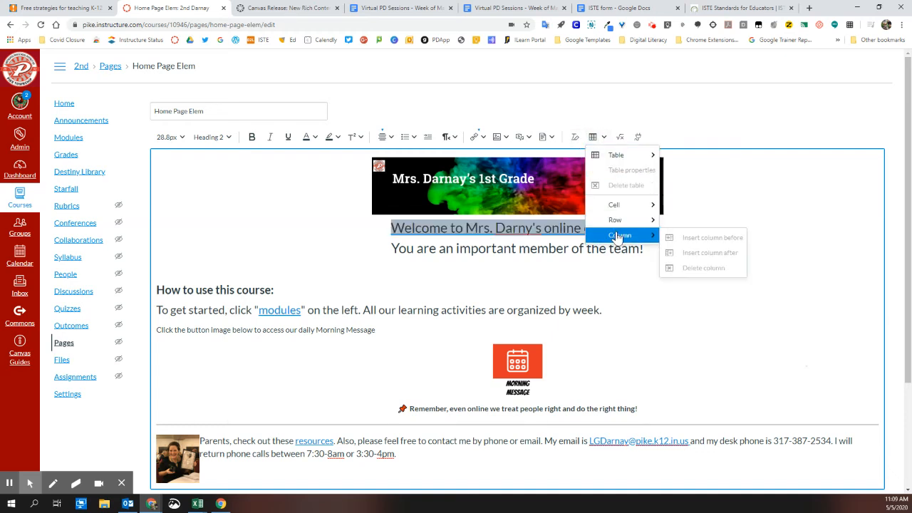
{"action": "left_click", "coordinate": [596, 136]}
Examine the equation editor's basic and arrow symbols, and dismiss it without inserting an equation
{"action": "left_click", "coordinate": [620, 137]}
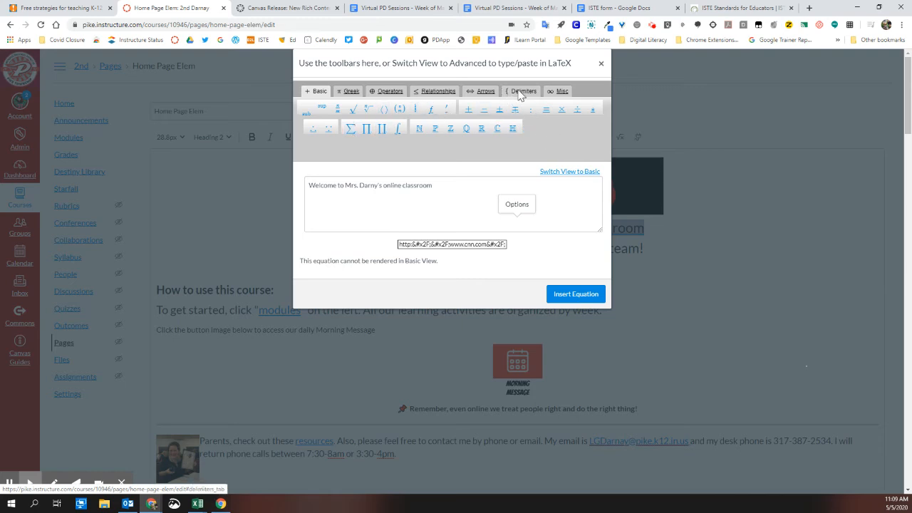
{"action": "left_click", "coordinate": [483, 91]}
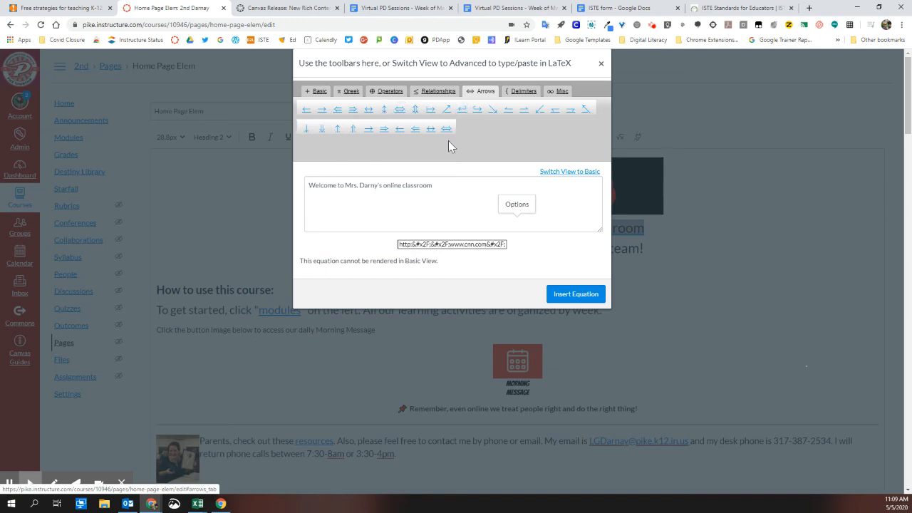
{"action": "left_click", "coordinate": [601, 64]}
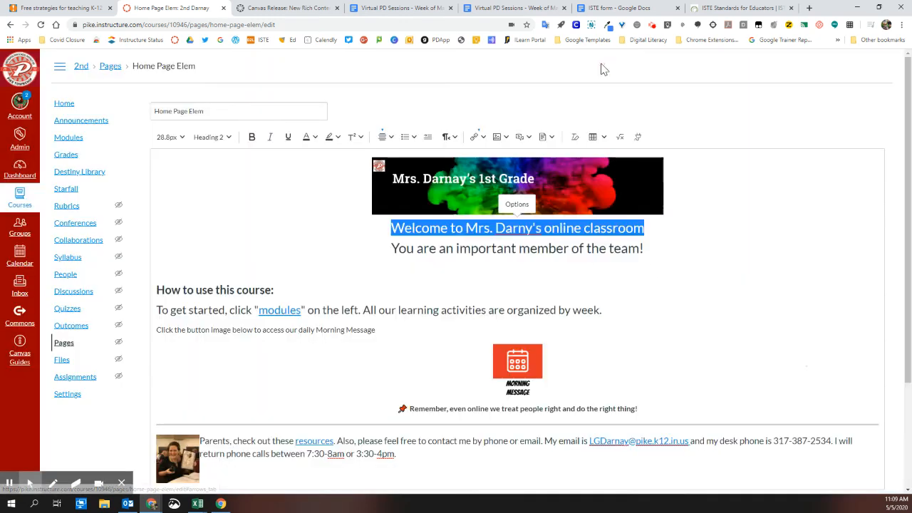
Browse the Google Apps folders through the external app selector and cancel without embedding or linking a file
{"action": "left_click", "coordinate": [639, 139]}
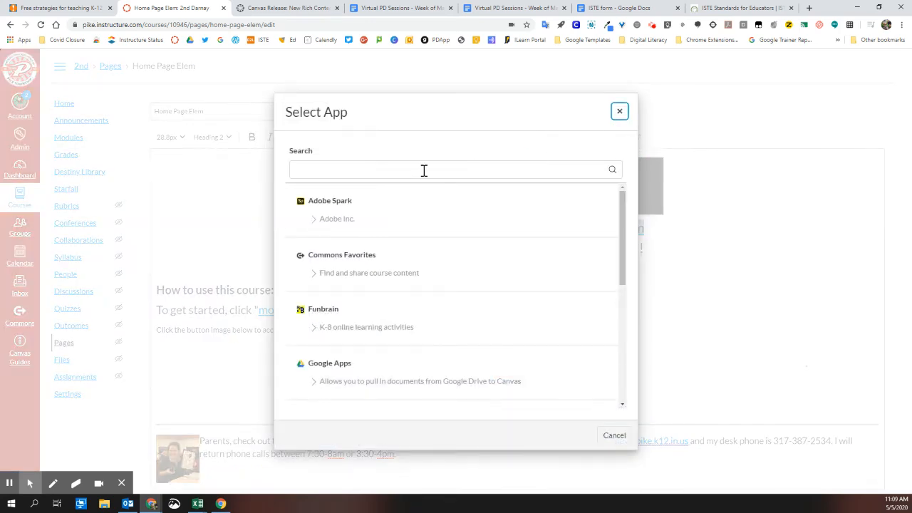
{"action": "left_click", "coordinate": [328, 365]}
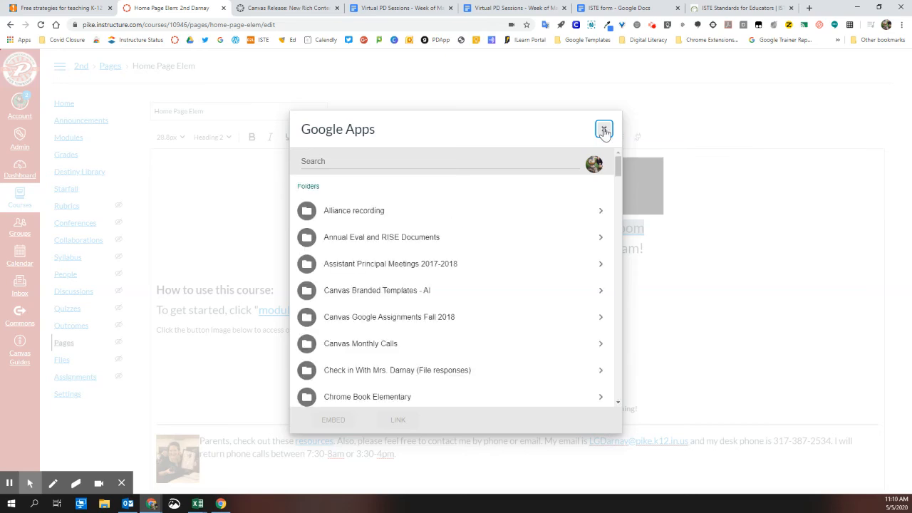
{"action": "left_click", "coordinate": [604, 131]}
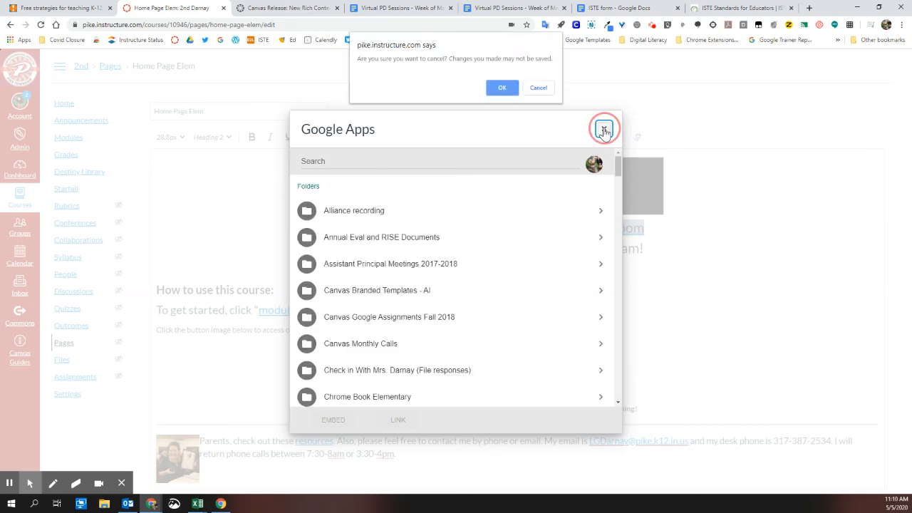
{"action": "left_click", "coordinate": [499, 89]}
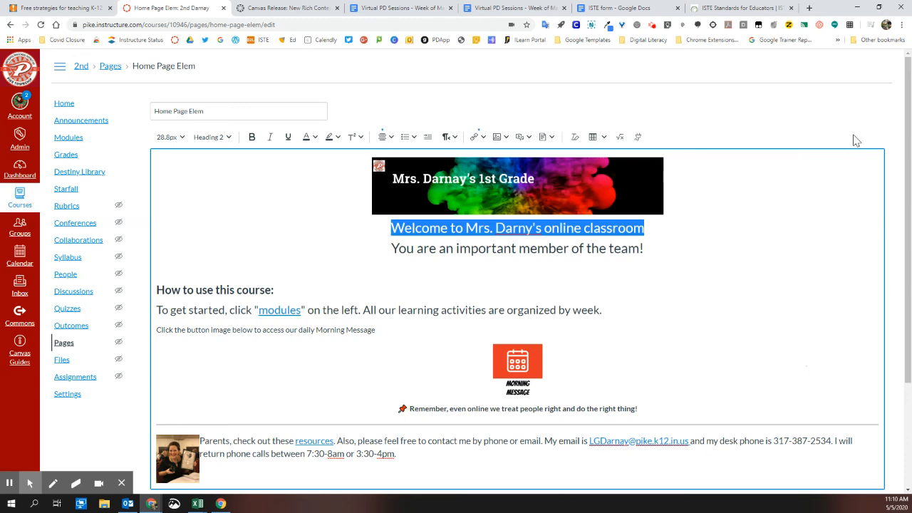
Examine the page's raw HTML code and return to the visual editor without changing it
{"action": "scroll", "coordinate": [829, 431], "scroll_direction": "down", "scroll_amount": 2}
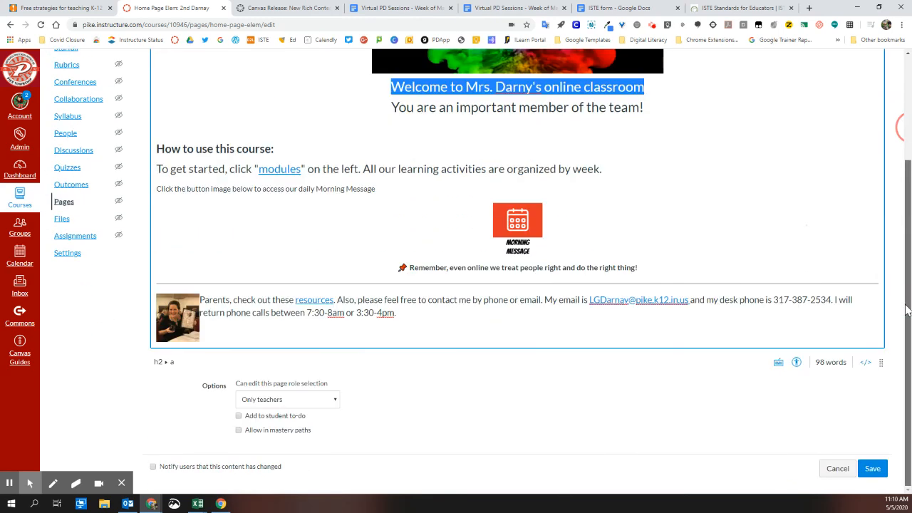
{"action": "left_click", "coordinate": [866, 364]}
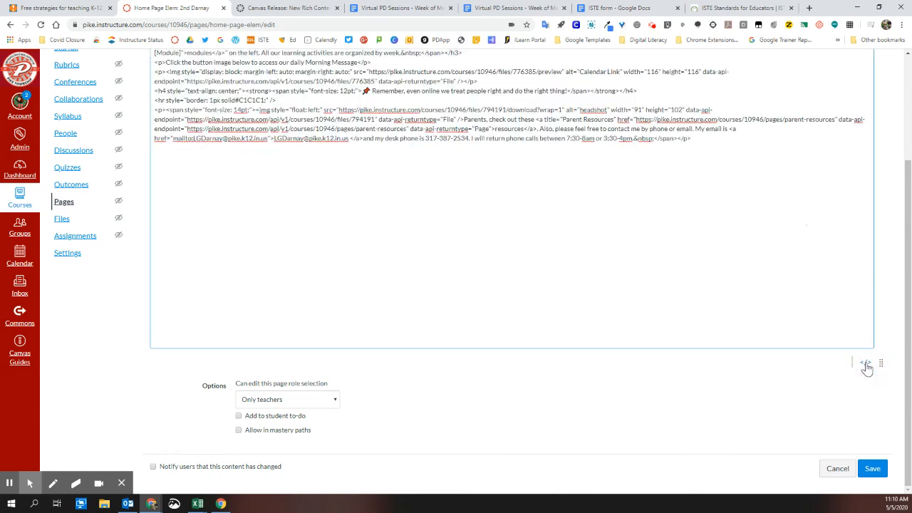
{"action": "scroll", "coordinate": [420, 156], "scroll_direction": "up", "scroll_amount": 2}
{"action": "scroll", "coordinate": [421, 155], "scroll_direction": "down", "scroll_amount": 2}
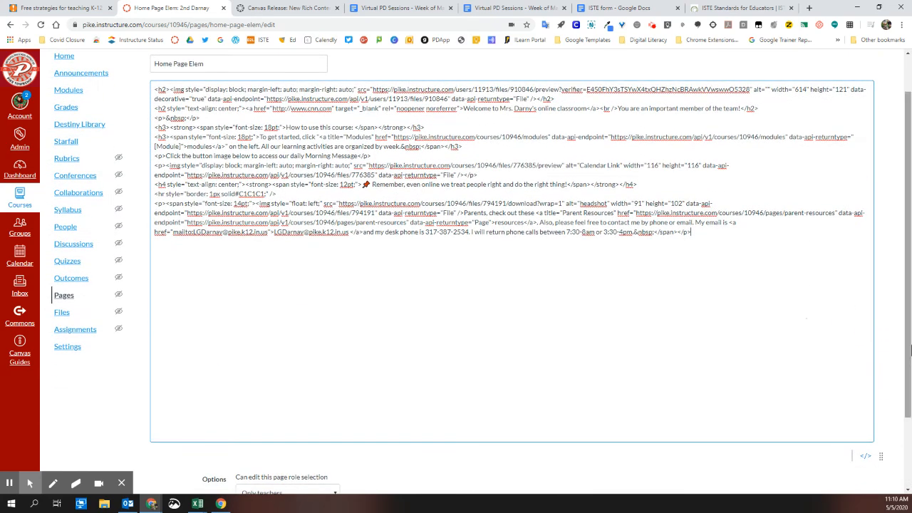
{"action": "left_click", "coordinate": [865, 365]}
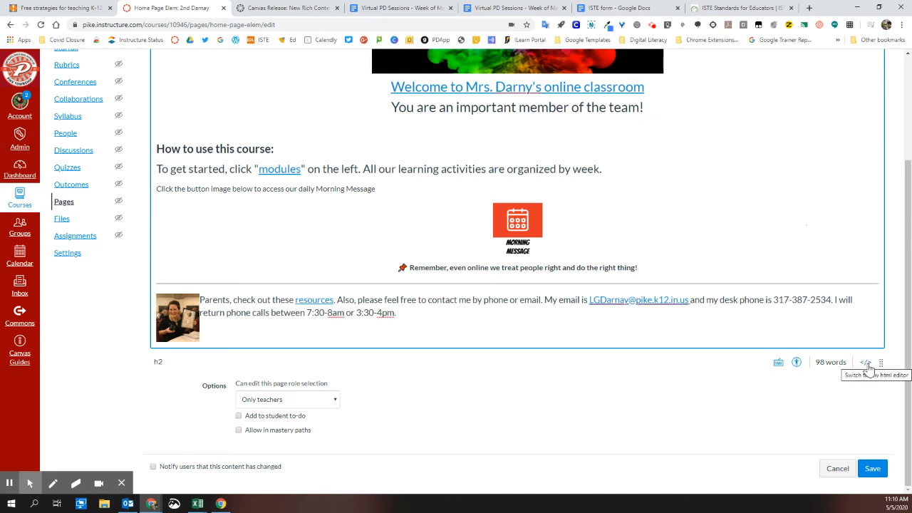
Run the accessibility checker on the page, and review the editor's keyboard shortcuts, closing both
{"action": "left_click", "coordinate": [796, 364]}
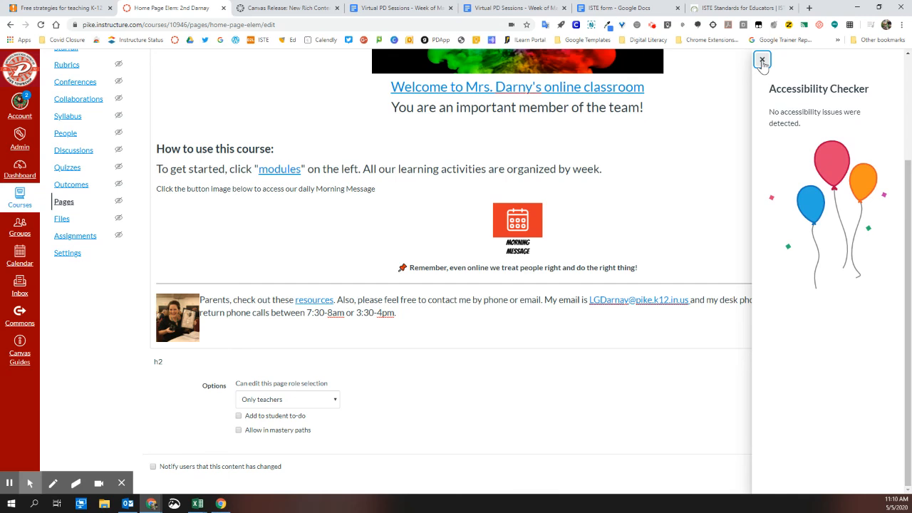
{"action": "left_click", "coordinate": [763, 62]}
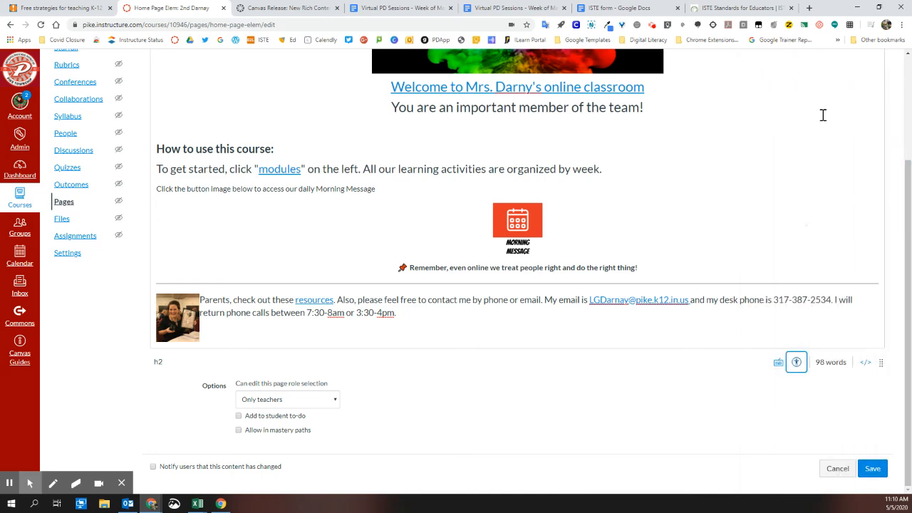
{"action": "left_click", "coordinate": [778, 363]}
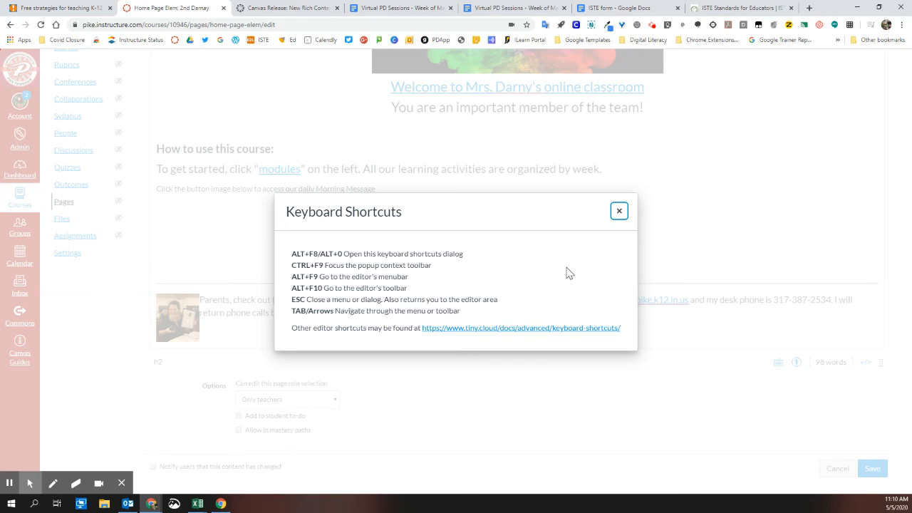
{"action": "left_click", "coordinate": [618, 211]}
{"action": "scroll", "coordinate": [675, 410], "scroll_direction": "up", "scroll_amount": 3}
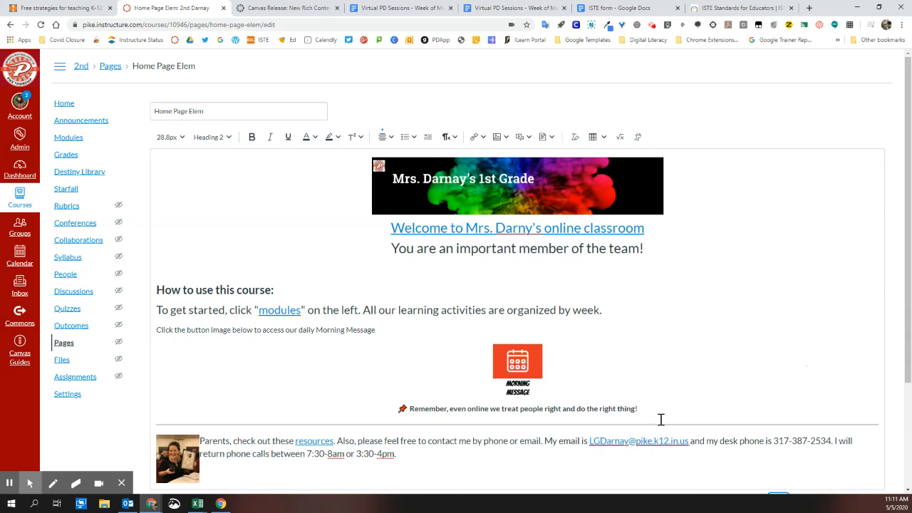
{"action": "scroll", "coordinate": [660, 419], "scroll_direction": "down", "scroll_amount": 2}
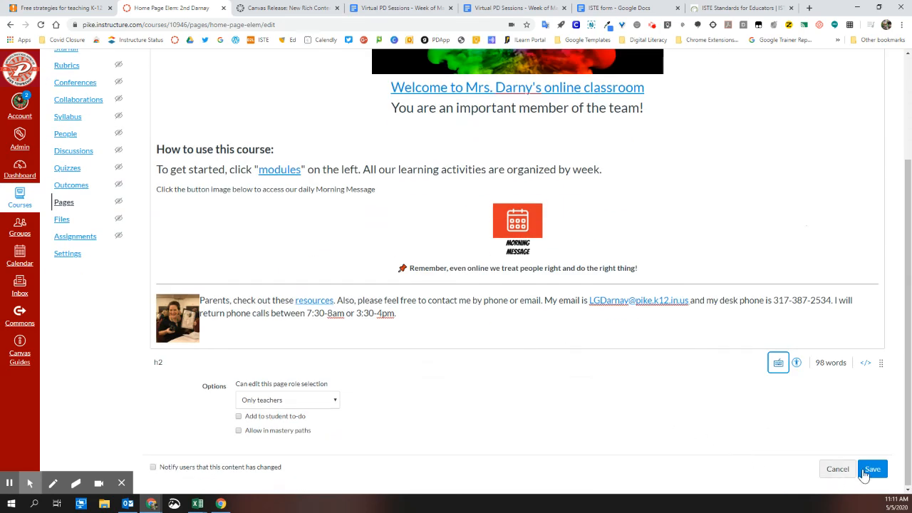
{"action": "left_click", "coordinate": [653, 25]}
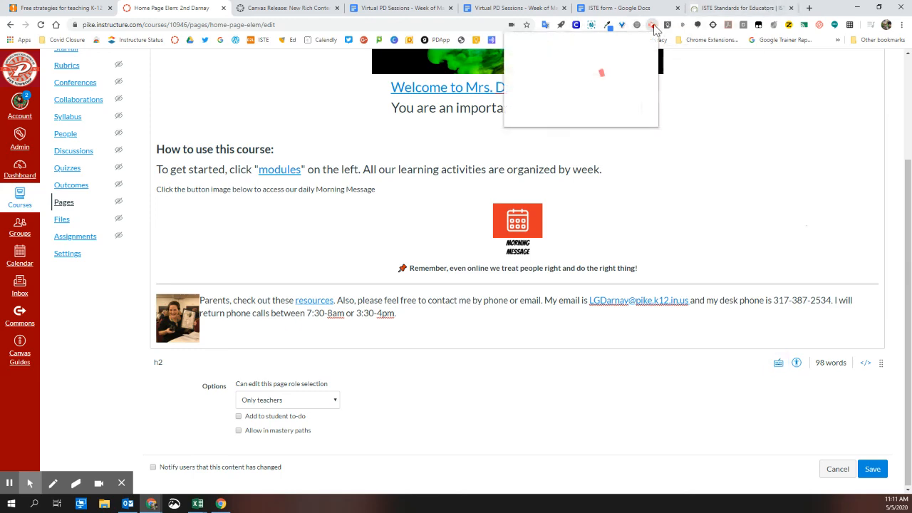